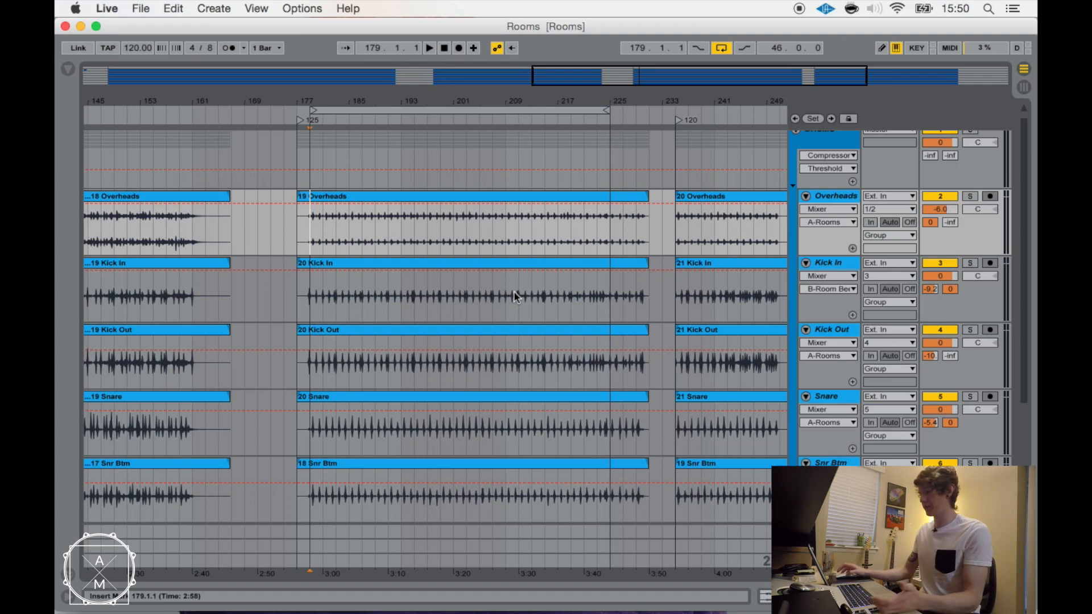
Show the A Rooms return track's device chain and look over the drum tracks in the arrangement.
{"action": "double_click", "coordinate": [825, 531]}
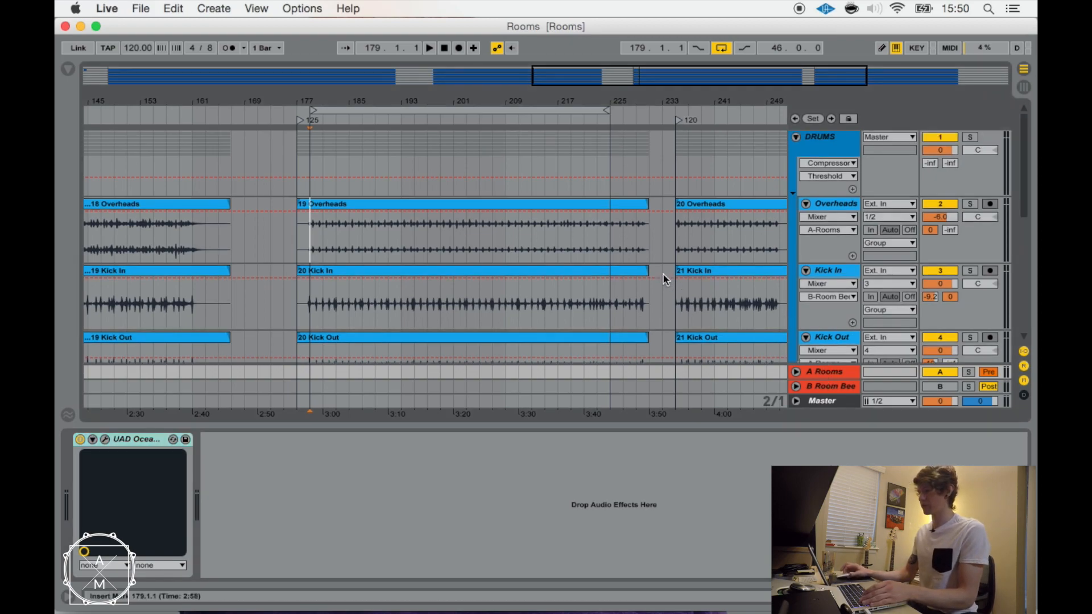
{"action": "scroll", "coordinate": [663, 276], "scroll_direction": "down", "scroll_amount": 5}
{"action": "scroll", "coordinate": [663, 276], "scroll_direction": "up", "scroll_amount": 6}
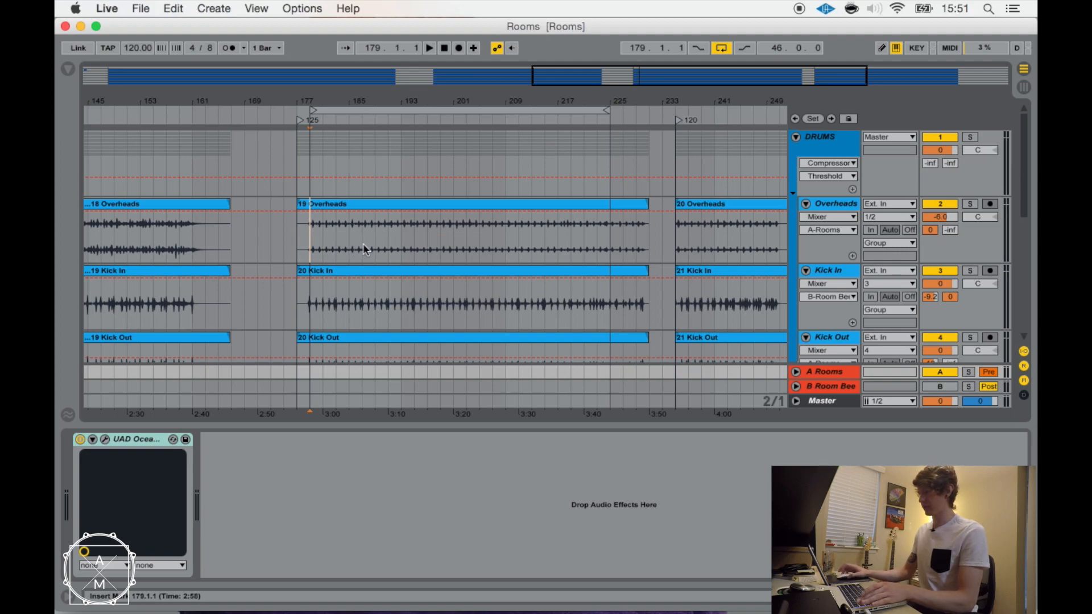
Play the drums from bar 179, enable the B Room Beef return during playback, and save the set after stopping.
{"action": "key", "text": "space"}
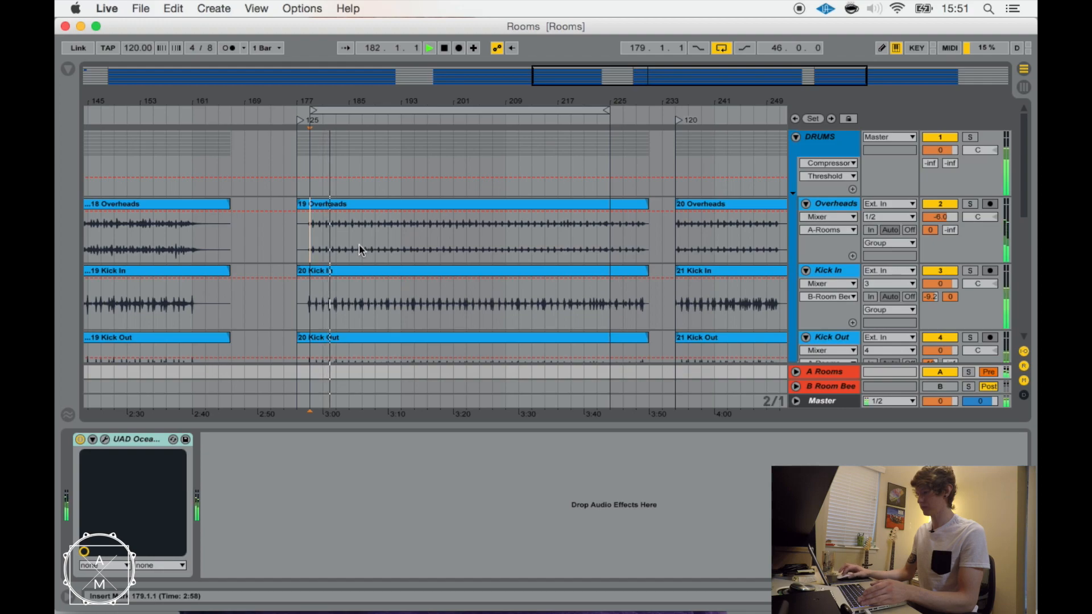
{"action": "left_click", "coordinate": [940, 387]}
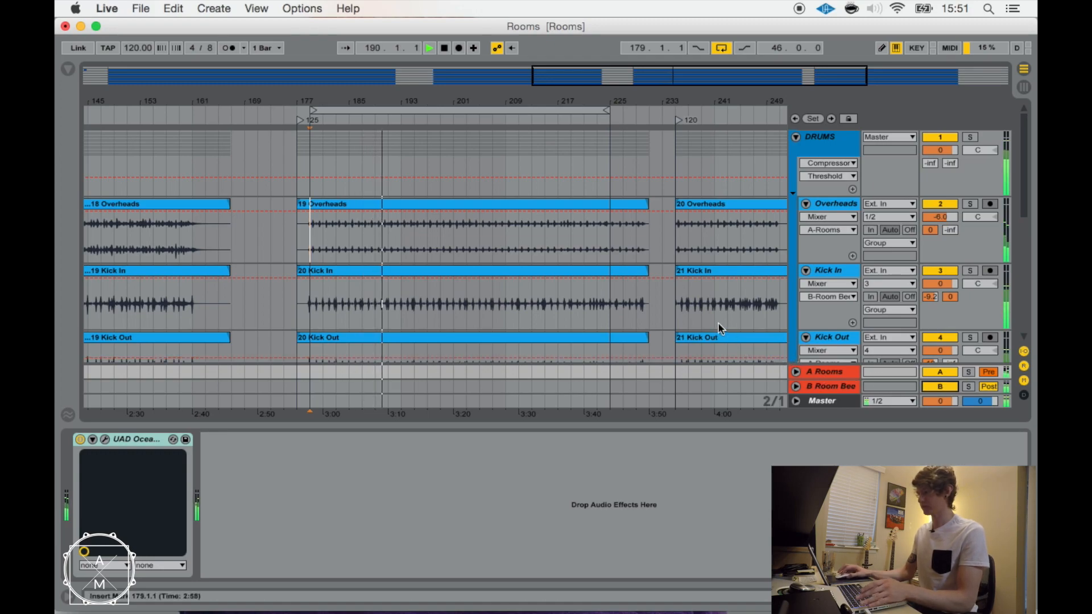
{"action": "key", "text": "space"}
{"action": "key", "text": "super+s"}
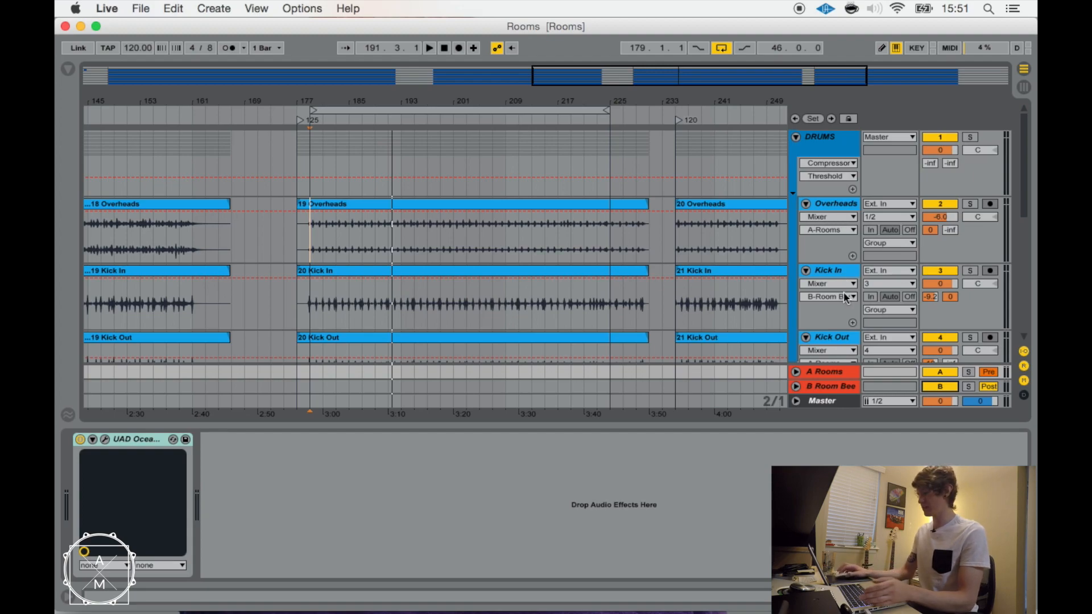
In the session mixer, lower the Floor 16 track volume slightly and widen the B Room Beef return to fit its full name.
{"action": "left_click", "coordinate": [833, 389]}
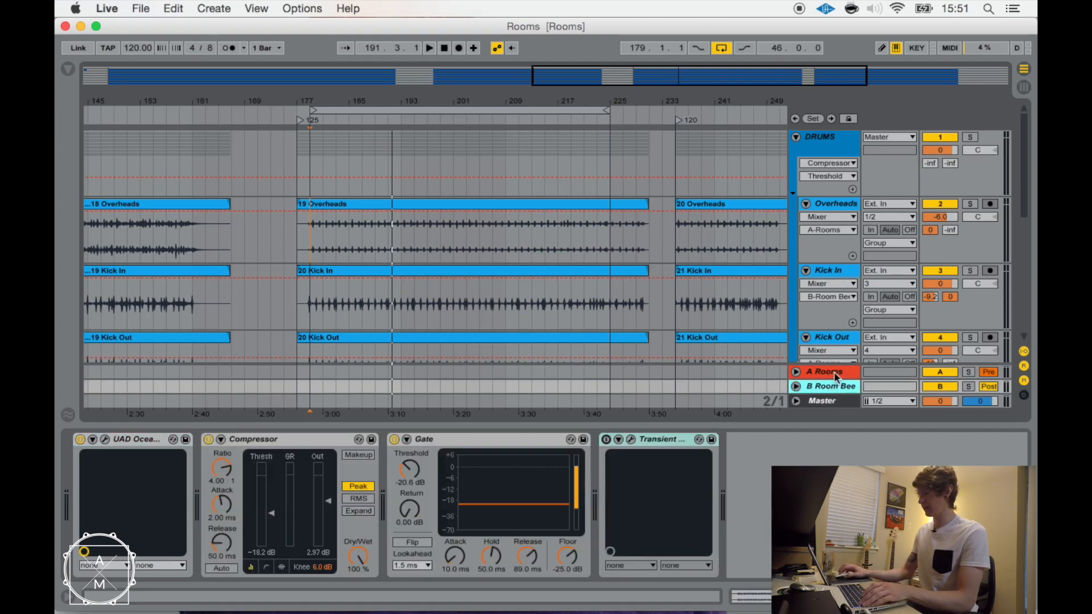
{"action": "key", "text": "Tab"}
{"action": "left_click_drag", "start_coordinate": [633, 341], "coordinate": [633, 343]}
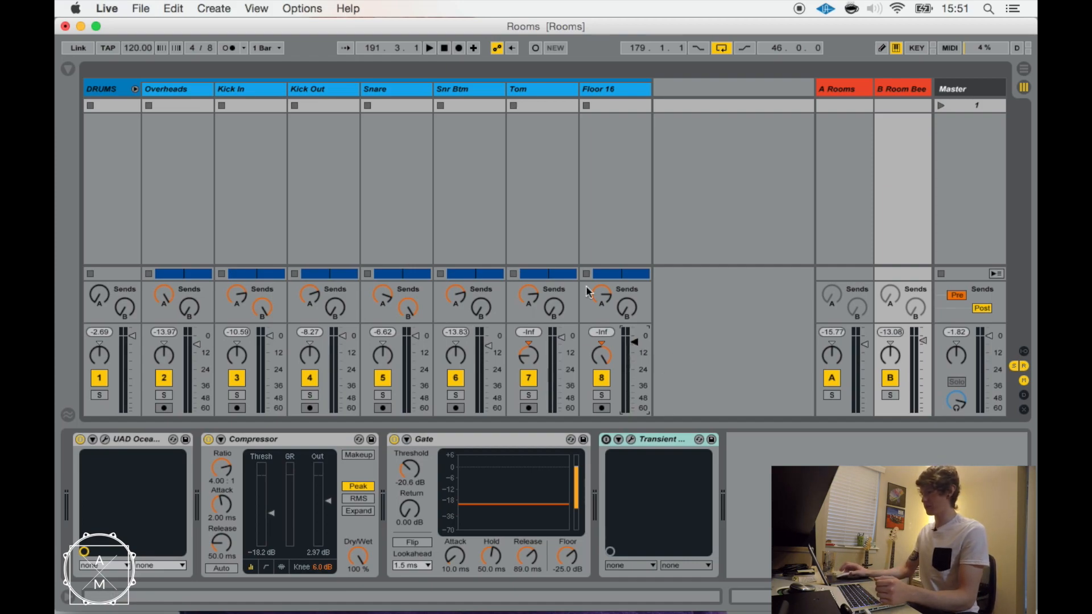
{"action": "left_click_drag", "start_coordinate": [876, 87], "coordinate": [851, 90]}
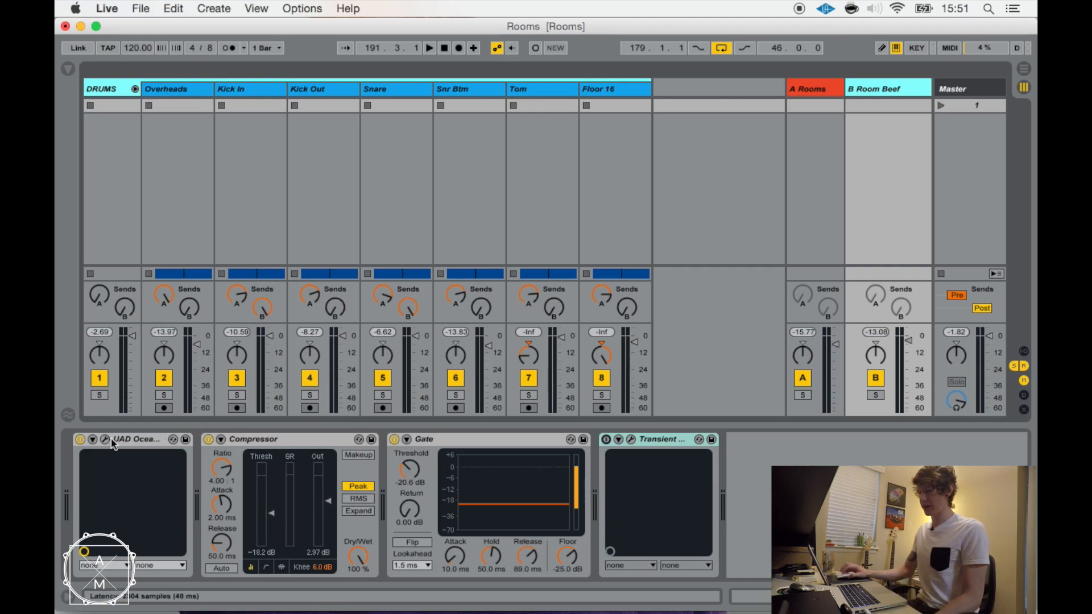
Open the Ocean Way Studios plug-in on the A Rooms return and mute the B Room Beef return.
{"action": "left_click", "coordinate": [810, 91]}
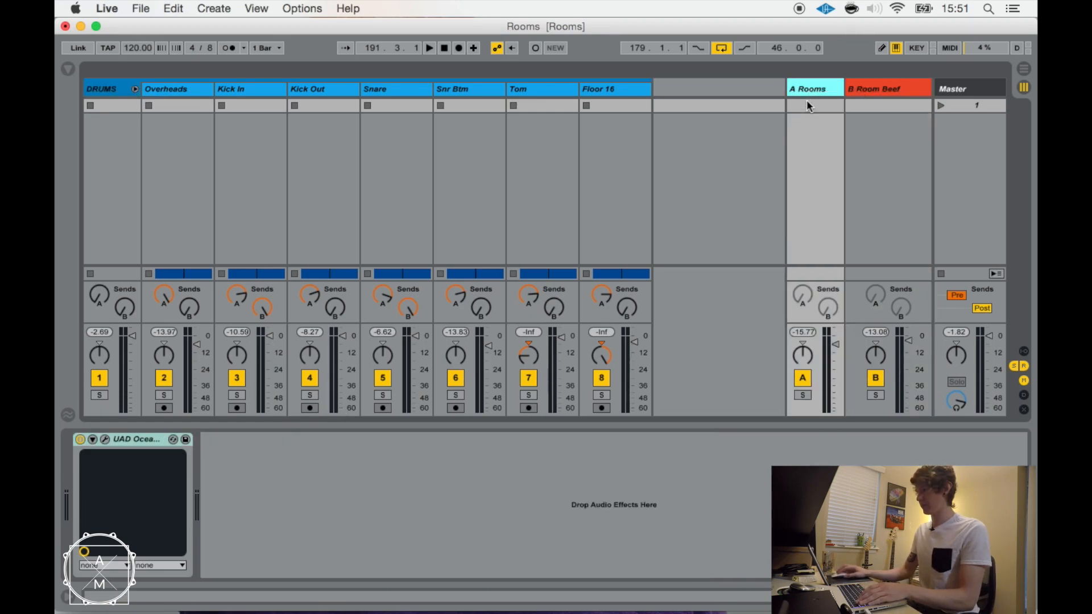
{"action": "left_click", "coordinate": [105, 439]}
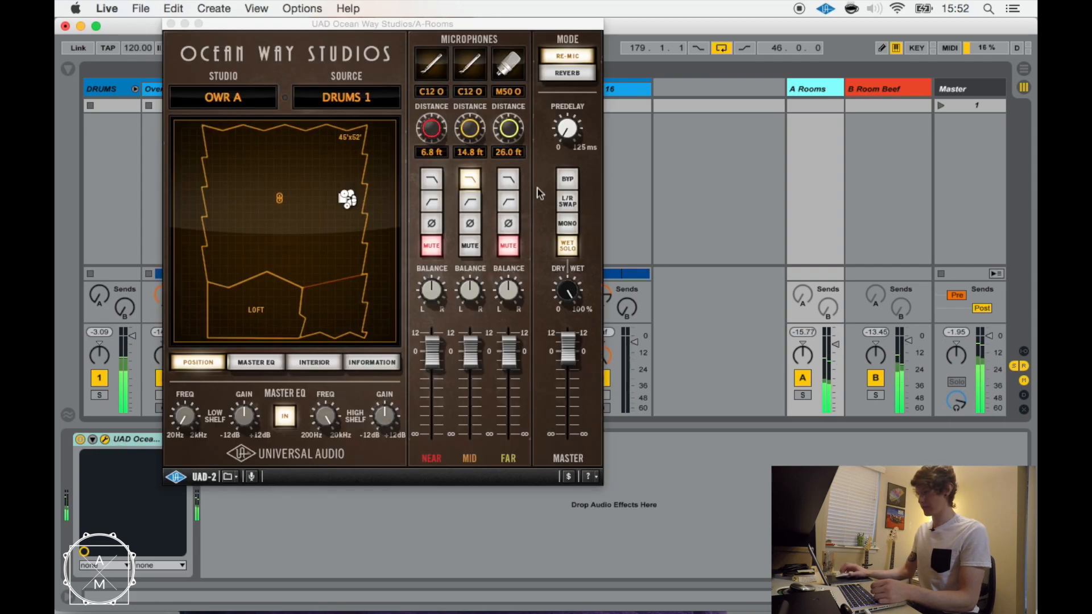
{"action": "left_click", "coordinate": [875, 379]}
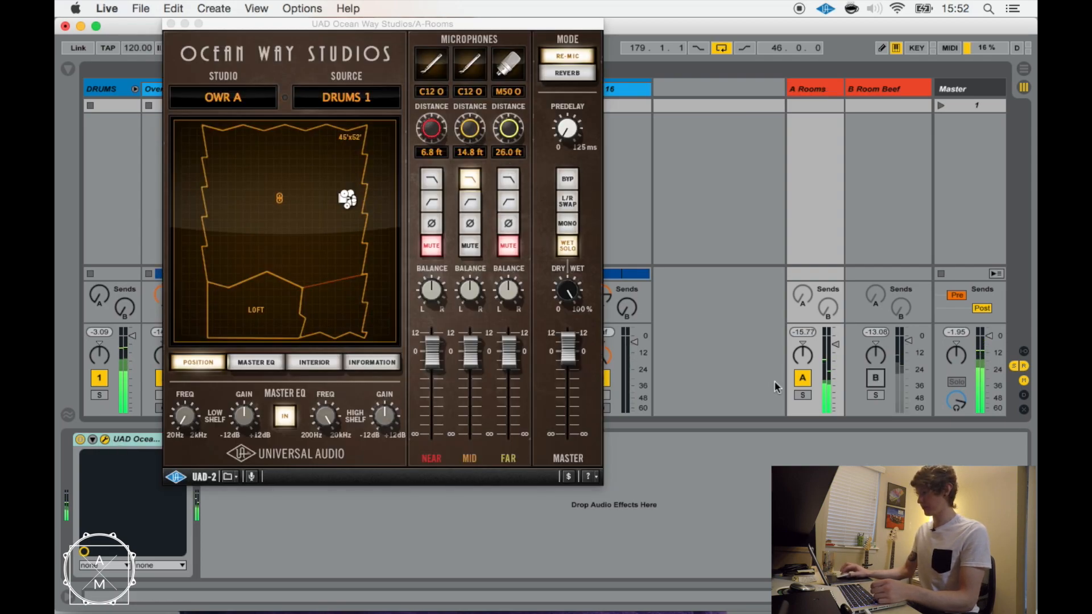
Listen to the A Rooms return briefly in solo and close its Ocean Way Studios plug-in window.
{"action": "left_click", "coordinate": [803, 395]}
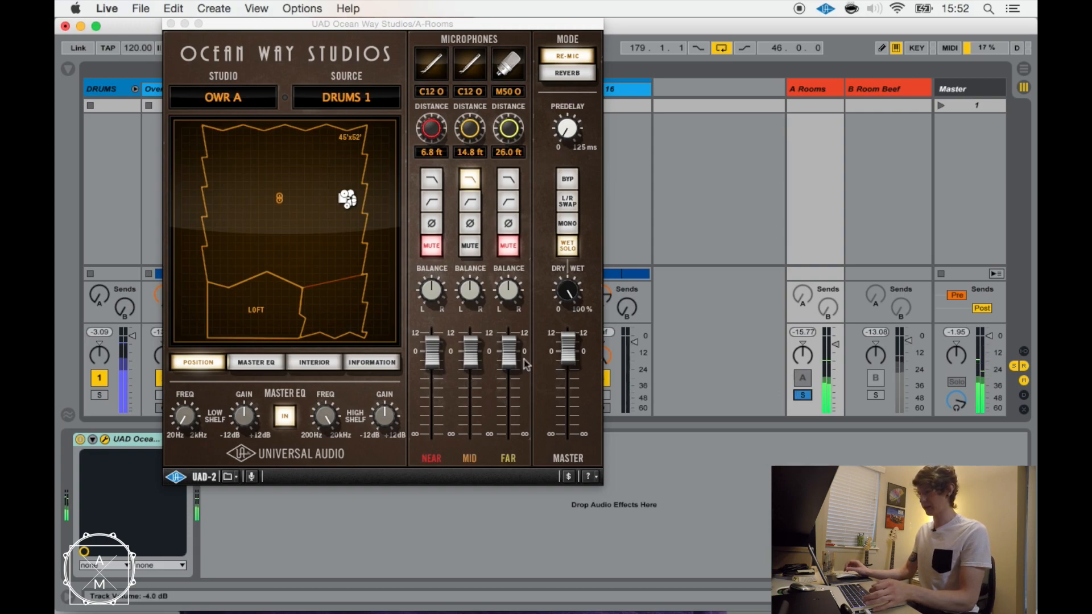
{"action": "left_click", "coordinate": [803, 395]}
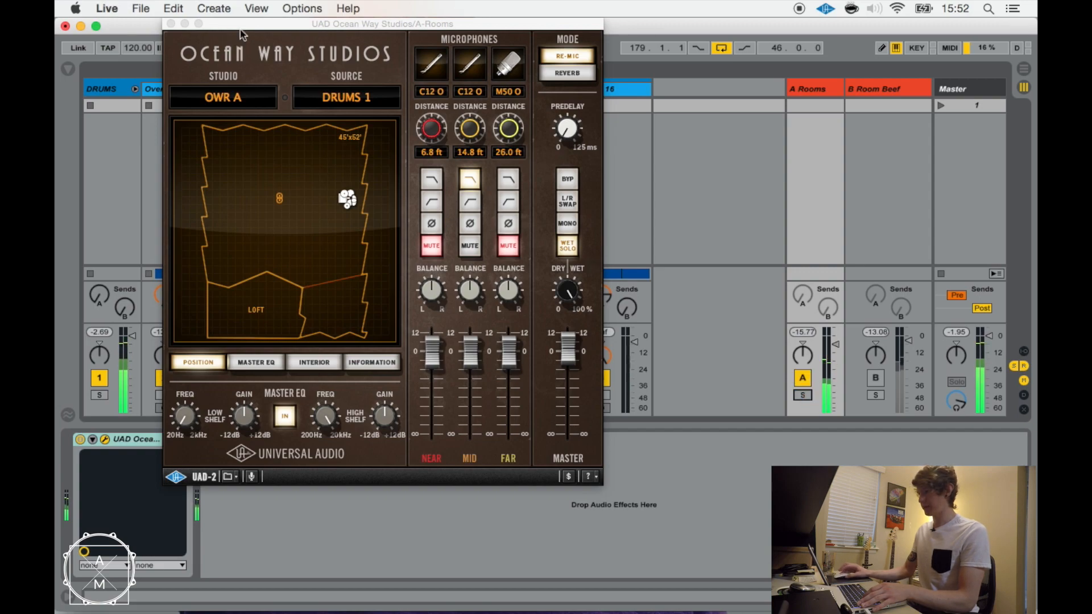
{"action": "left_click", "coordinate": [228, 29]}
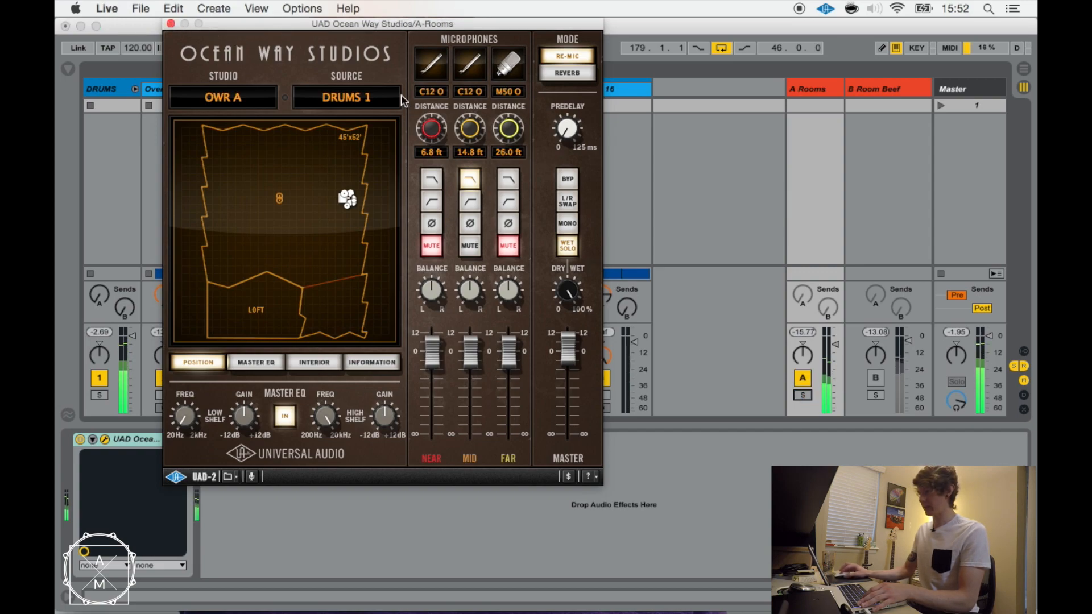
{"action": "left_click", "coordinate": [171, 24]}
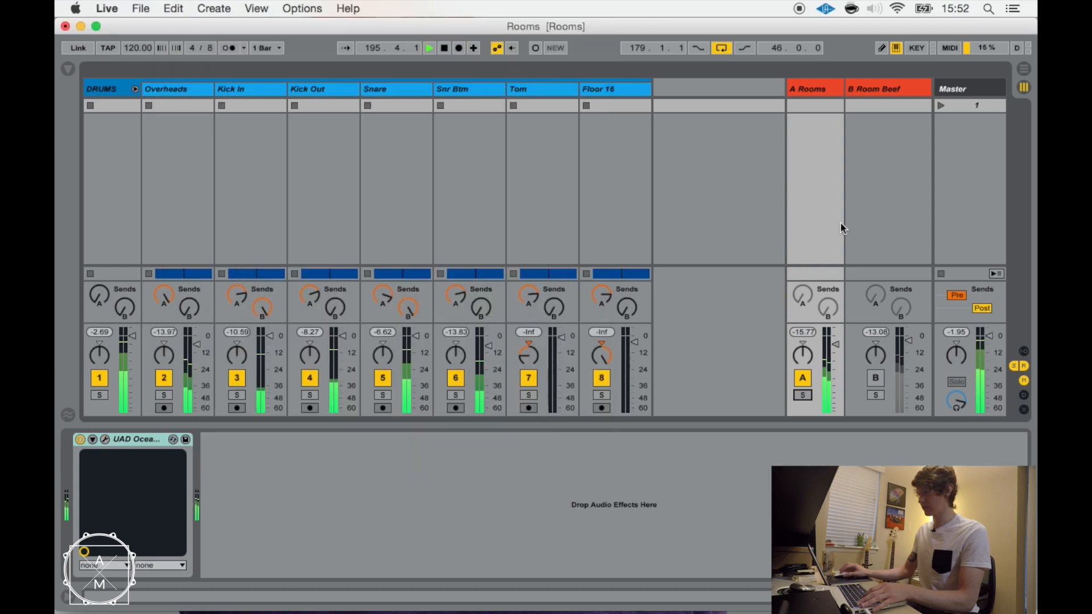
Disable the Compressor and Gate on the B Room Beef return, leaving its Ocean Way Studios plug-in active.
{"action": "left_click", "coordinate": [890, 94]}
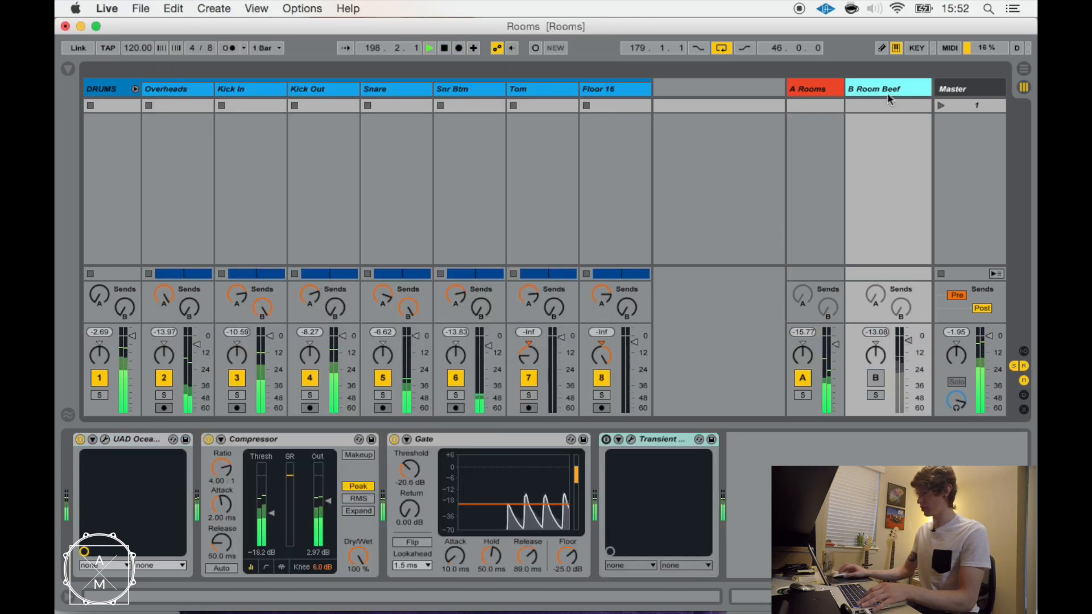
{"action": "left_click", "coordinate": [208, 439]}
{"action": "left_click", "coordinate": [394, 439]}
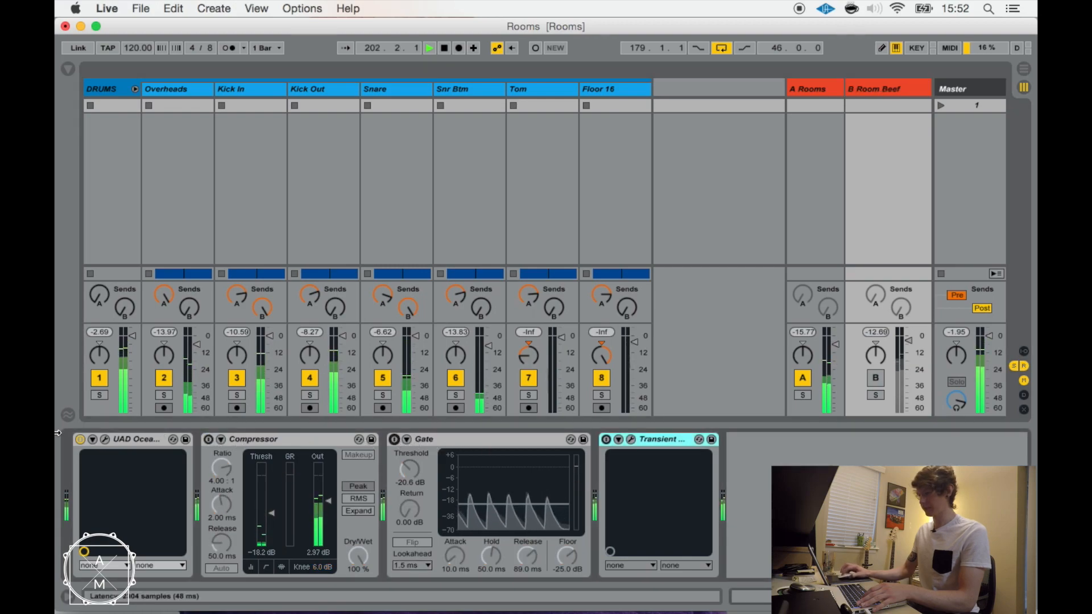
{"action": "left_click", "coordinate": [95, 443]}
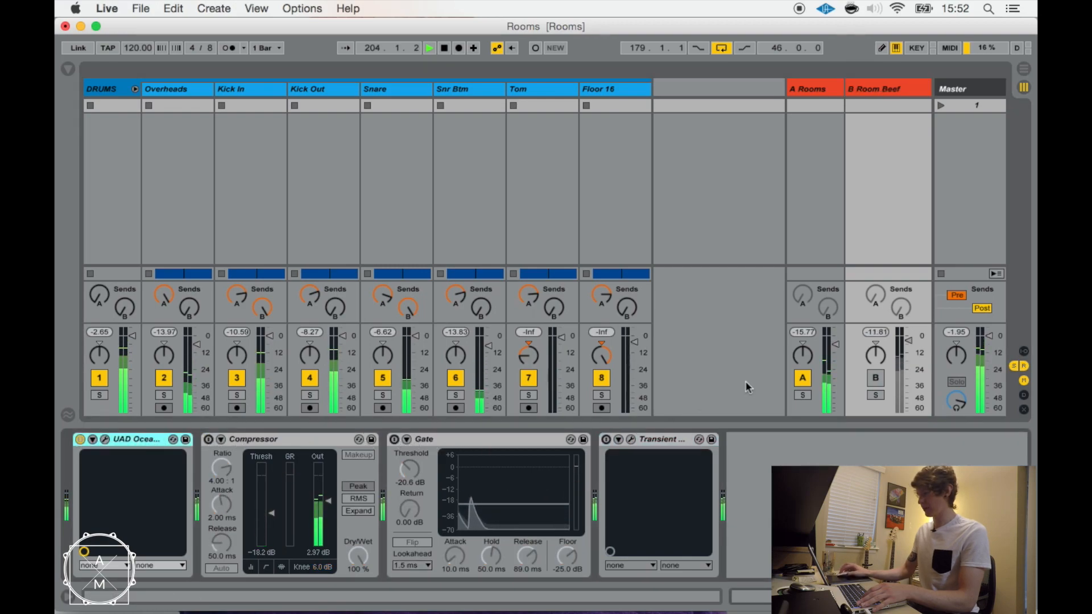
Enable and solo the B Room Beef return, and review its Ocean Way Studios plug-in settings.
{"action": "left_click", "coordinate": [875, 379]}
{"action": "left_click", "coordinate": [878, 396]}
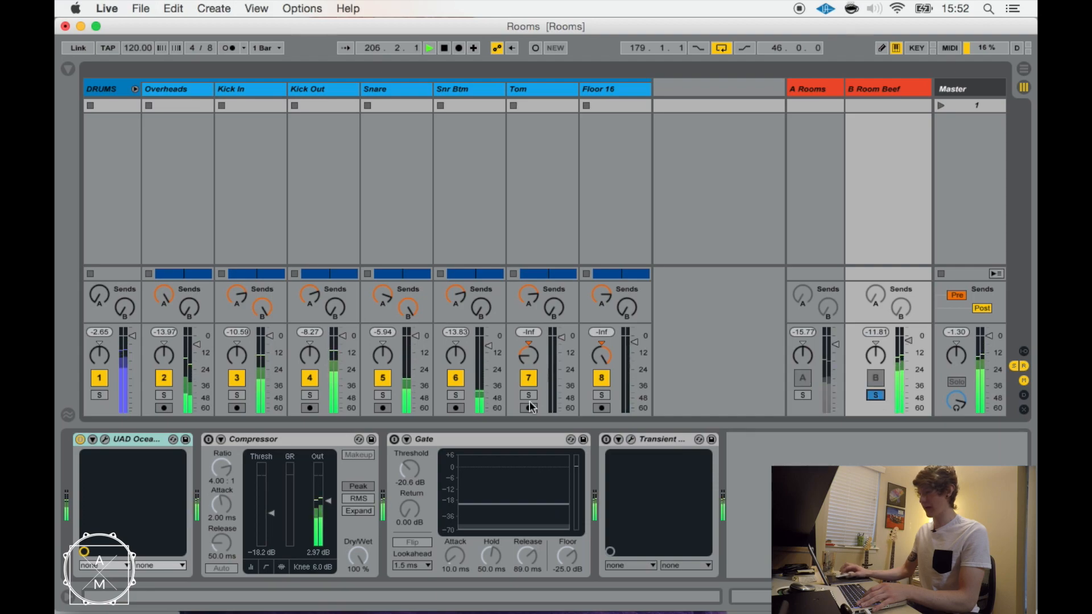
{"action": "left_click", "coordinate": [105, 439]}
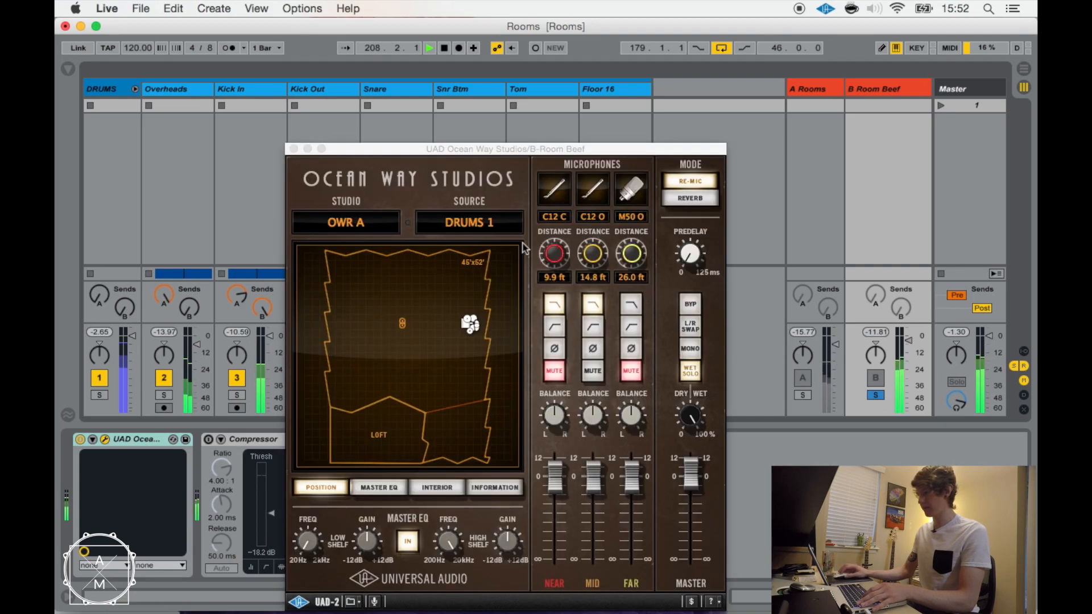
{"action": "left_click_drag", "start_coordinate": [513, 151], "coordinate": [487, 79]}
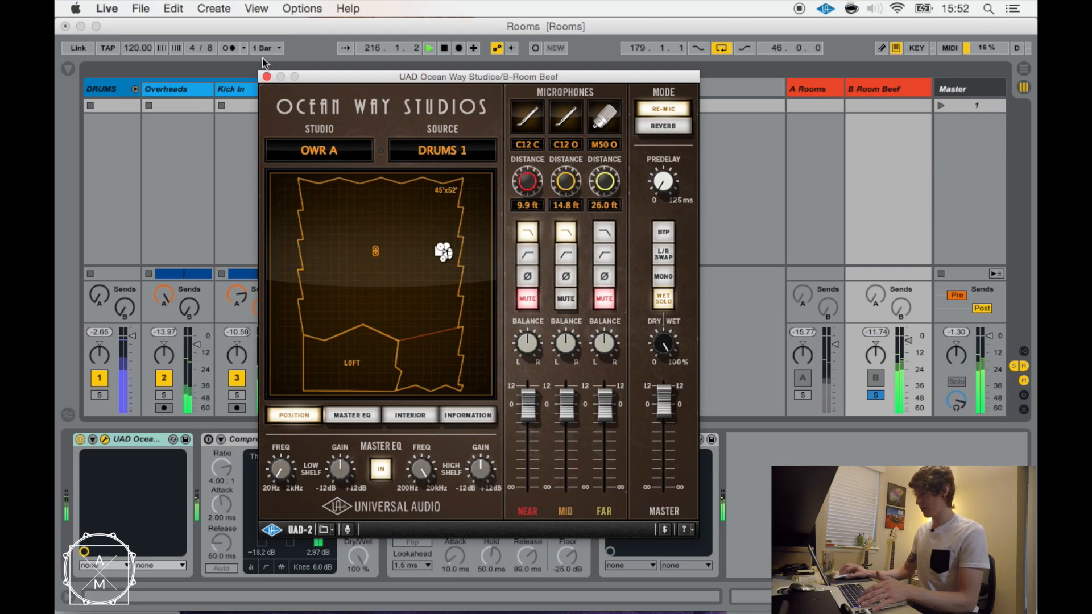
{"action": "left_click_drag", "start_coordinate": [345, 80], "coordinate": [284, 70]}
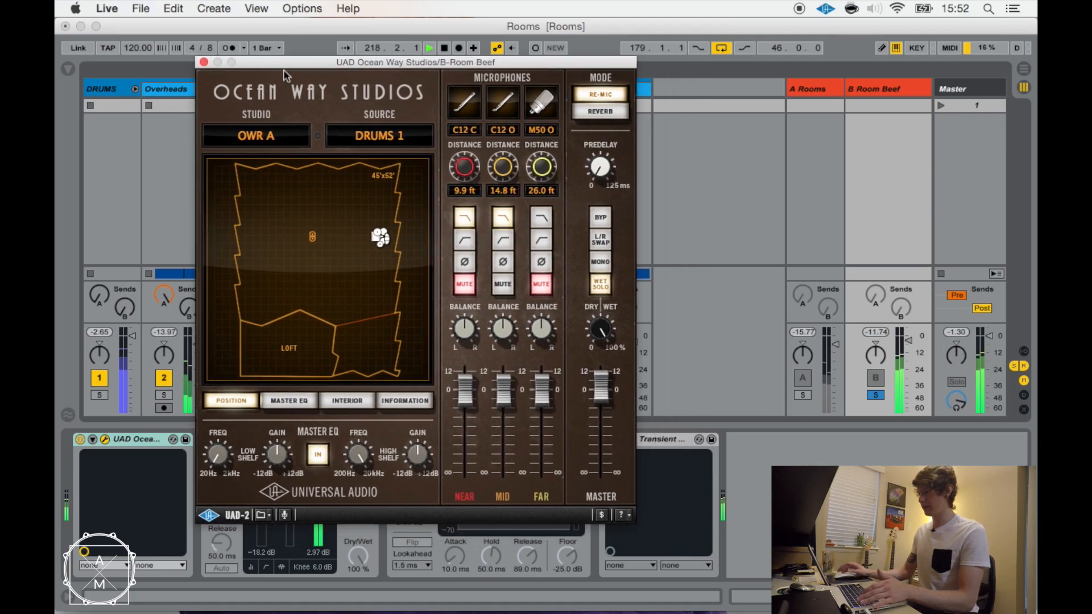
{"action": "left_click", "coordinate": [204, 62]}
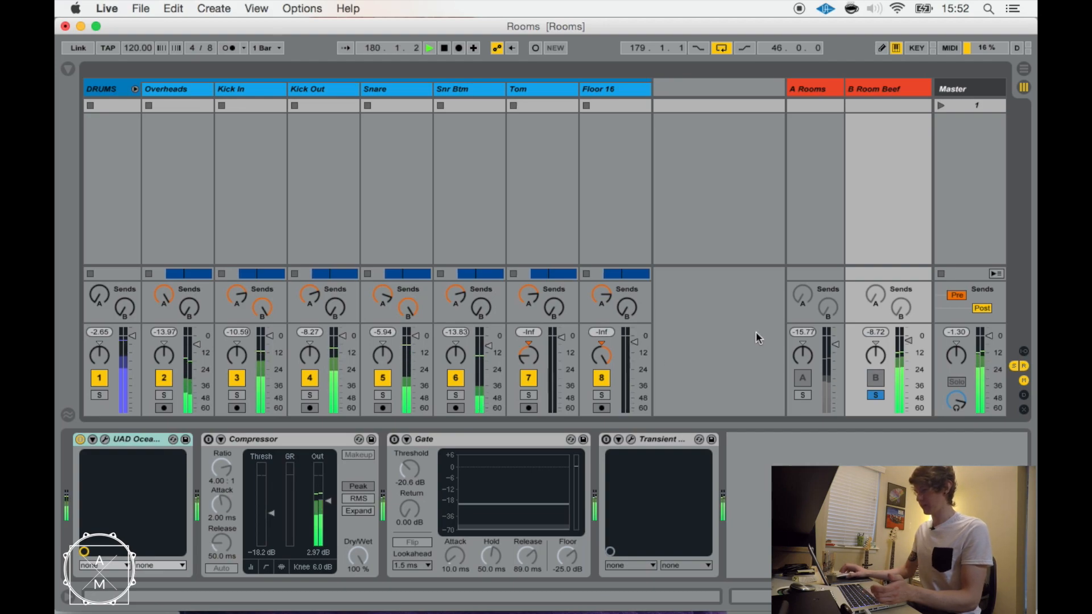
Unsolo the B Room Beef return and, with the A Rooms return muted, compare the drums with B Room Beef off and on.
{"action": "left_click", "coordinate": [876, 396]}
{"action": "left_click", "coordinate": [803, 380]}
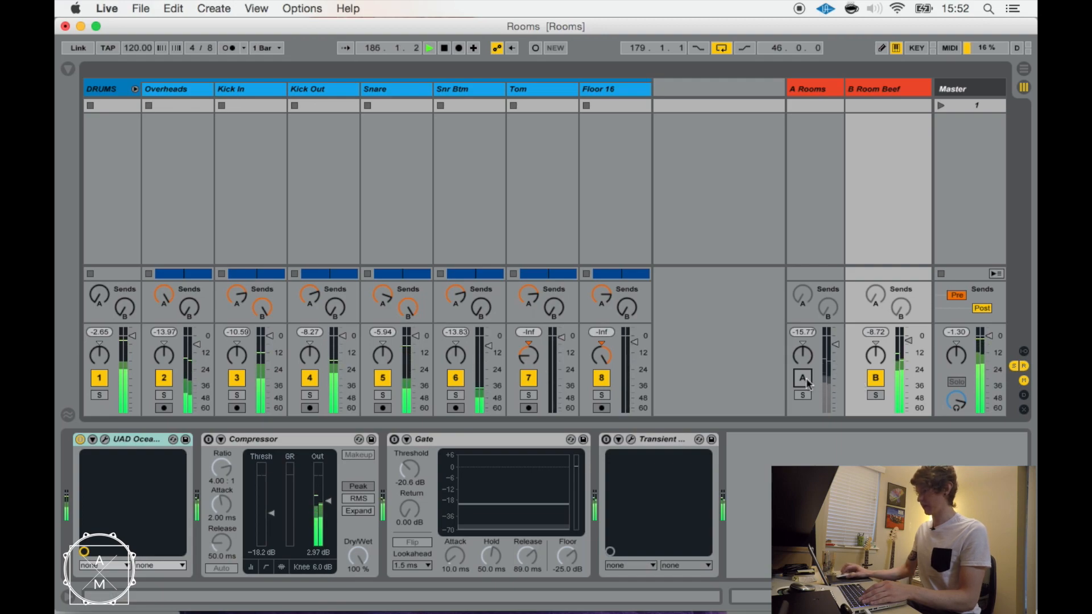
{"action": "left_click", "coordinate": [876, 379]}
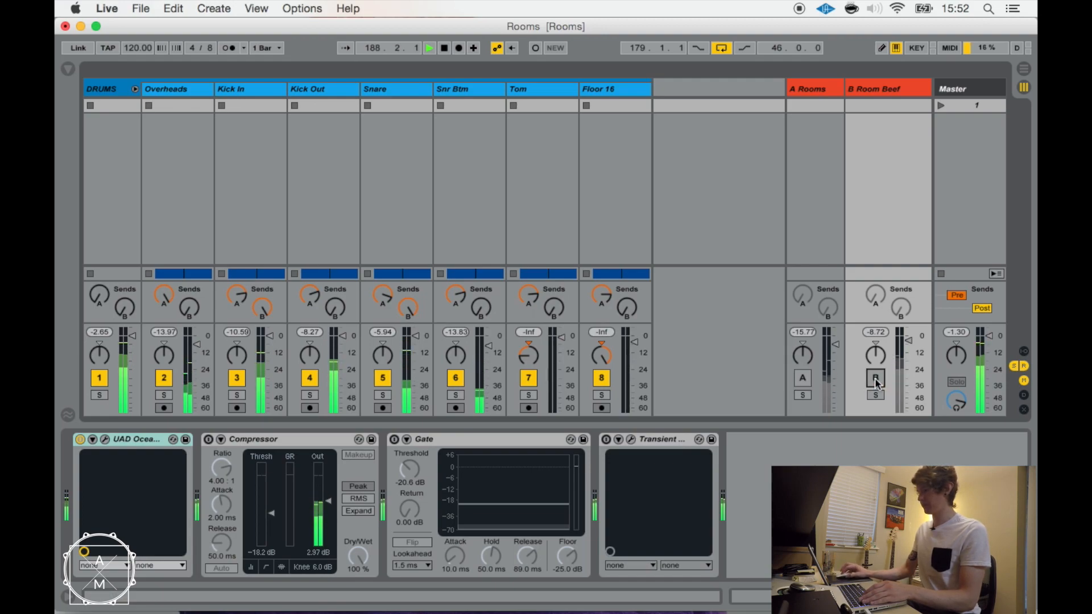
{"action": "left_click", "coordinate": [875, 378]}
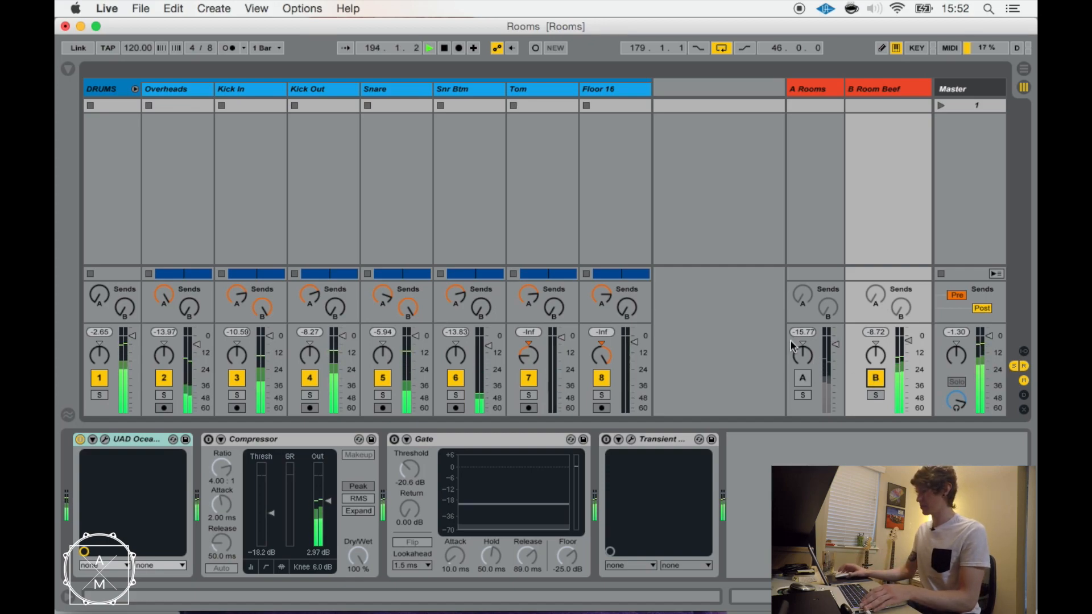
{"action": "mouse_move", "coordinate": [519, 611]}
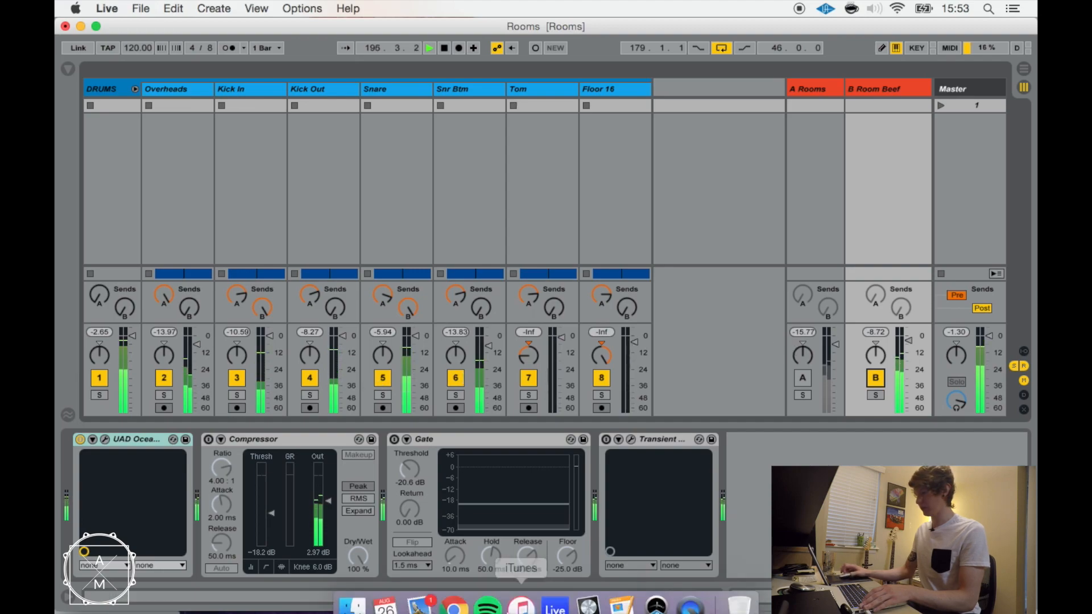
{"action": "right_click", "coordinate": [419, 604]}
{"action": "left_click", "coordinate": [427, 547]}
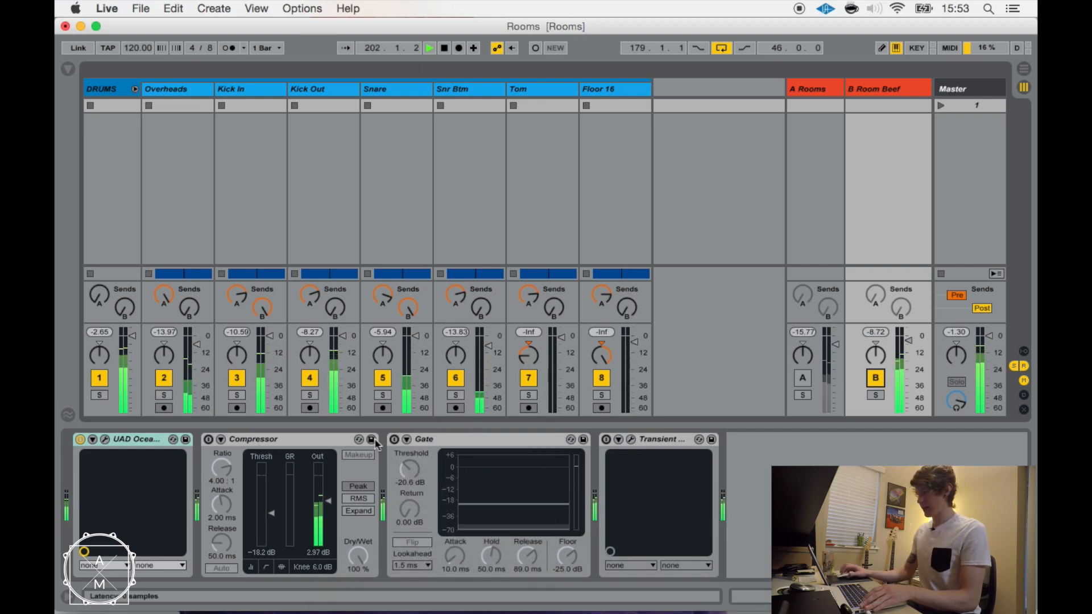
Solo the B Room Beef return and compare its sound with the Gate on and off, leaving the Gate enabled.
{"action": "left_click", "coordinate": [876, 396]}
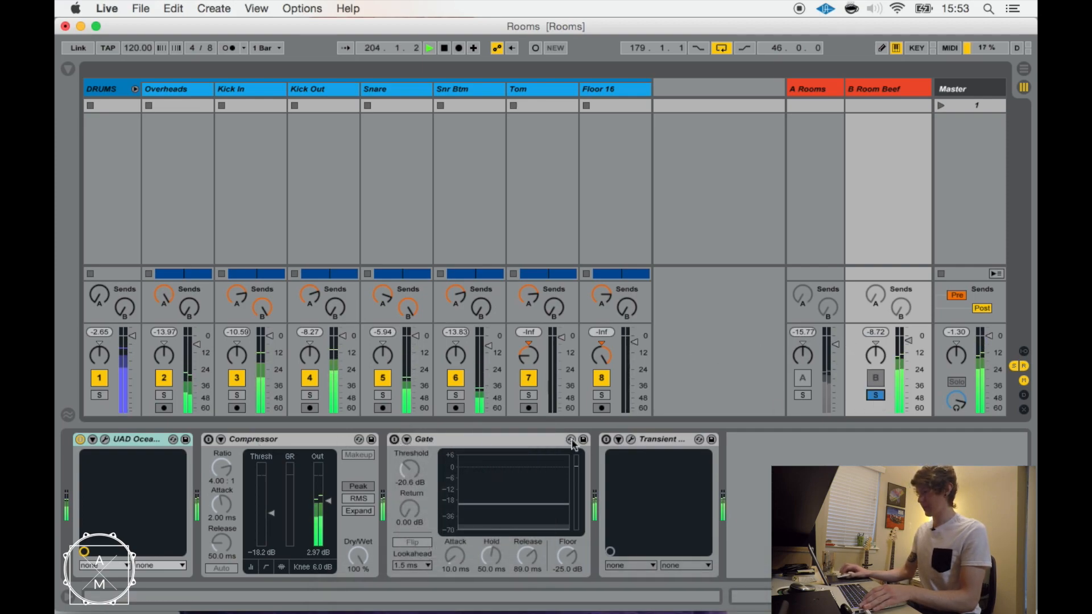
{"action": "left_click", "coordinate": [393, 440]}
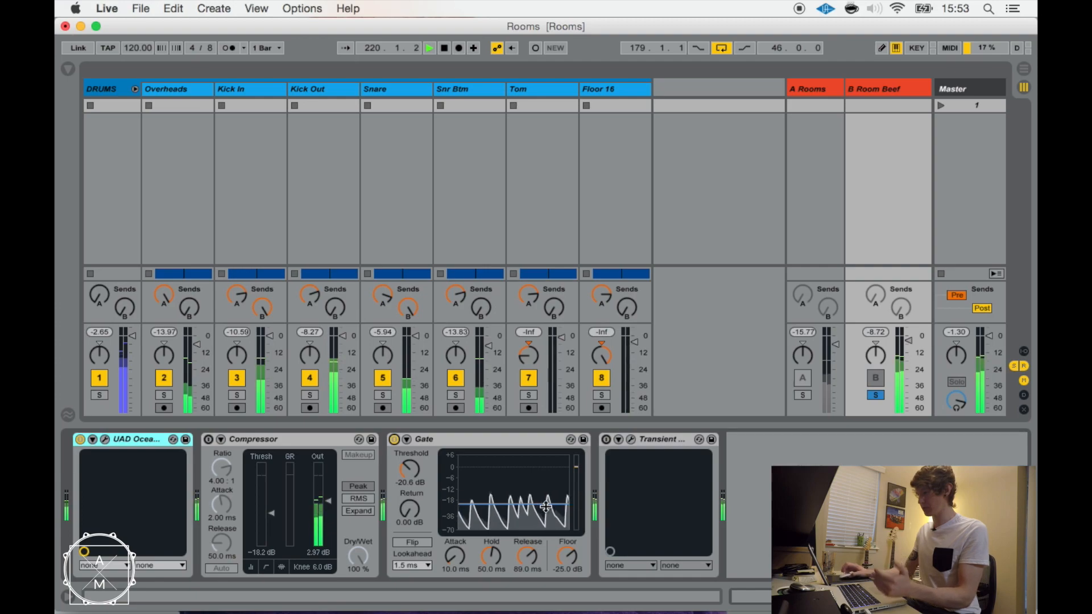
{"action": "left_click", "coordinate": [394, 439]}
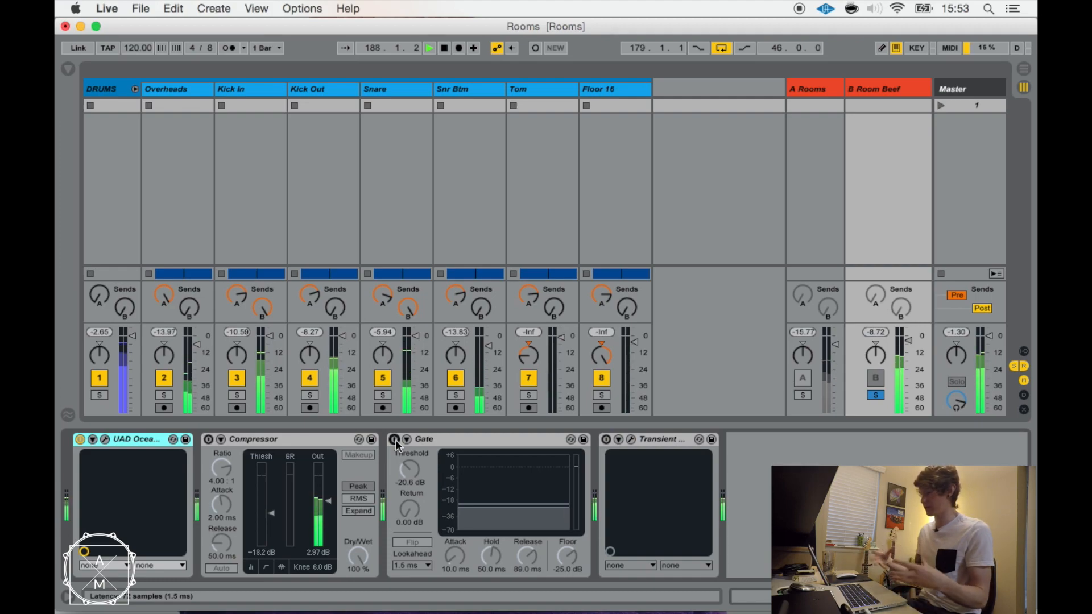
{"action": "left_click", "coordinate": [395, 441]}
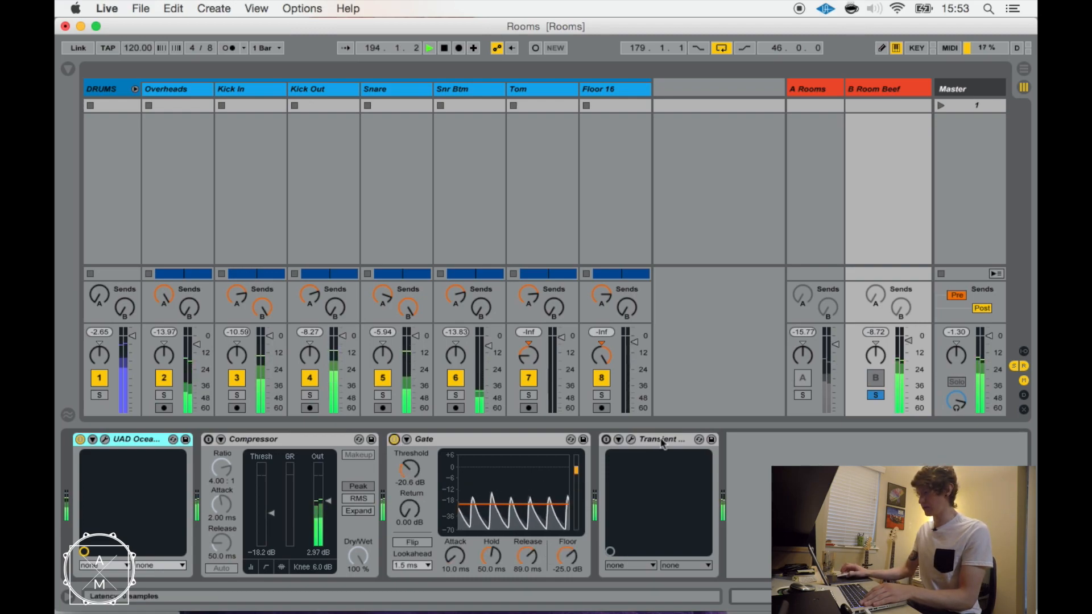
Raise the B Room Beef return's volume and enable the Compressor in its device chain.
{"action": "left_click_drag", "start_coordinate": [908, 340], "coordinate": [908, 329]}
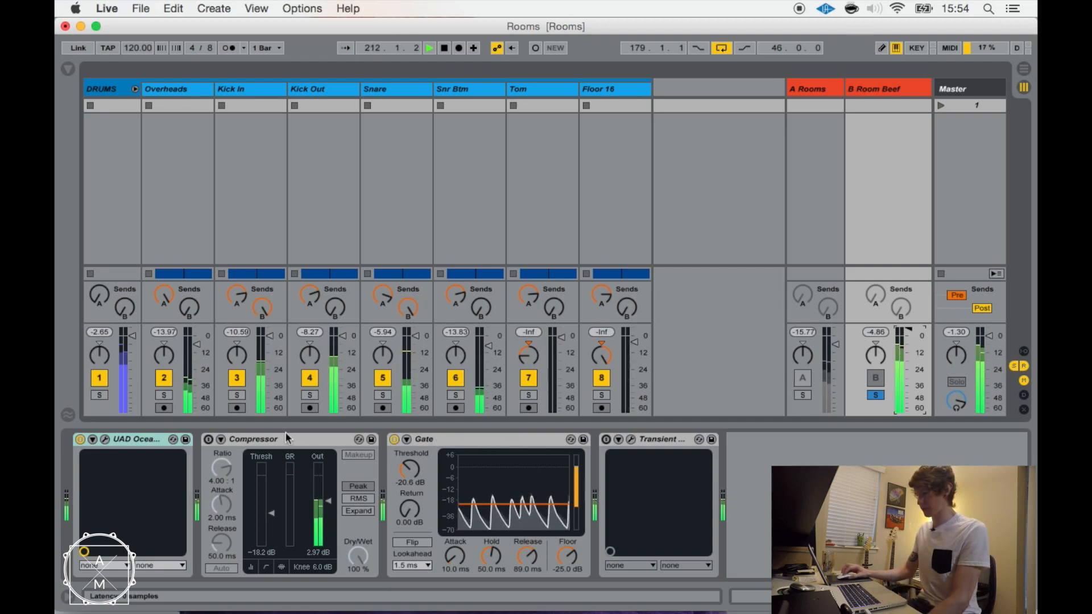
{"action": "left_click", "coordinate": [208, 440]}
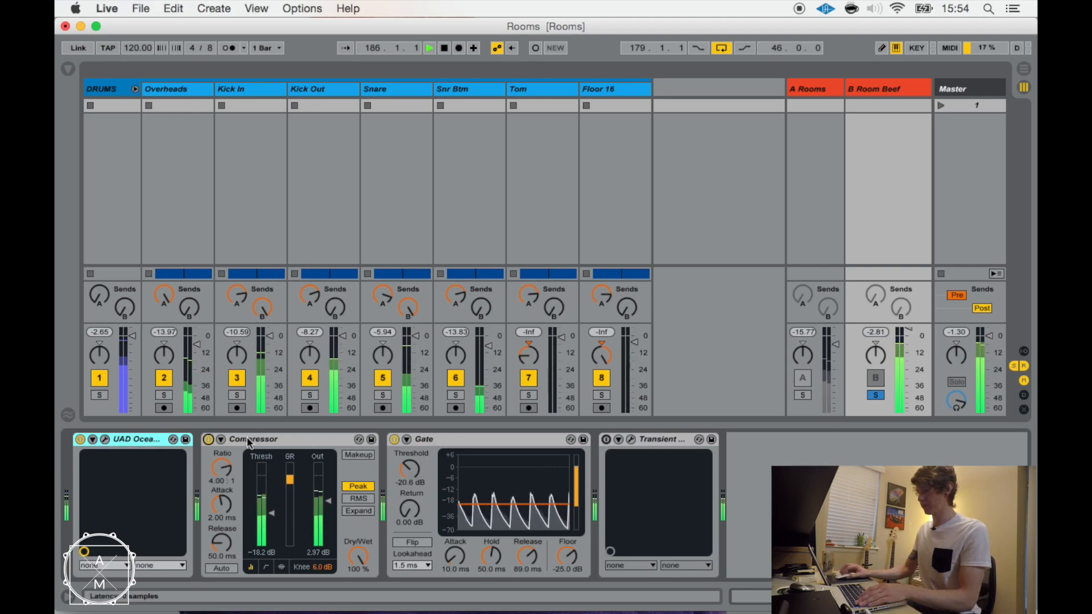
{"action": "left_click", "coordinate": [262, 441]}
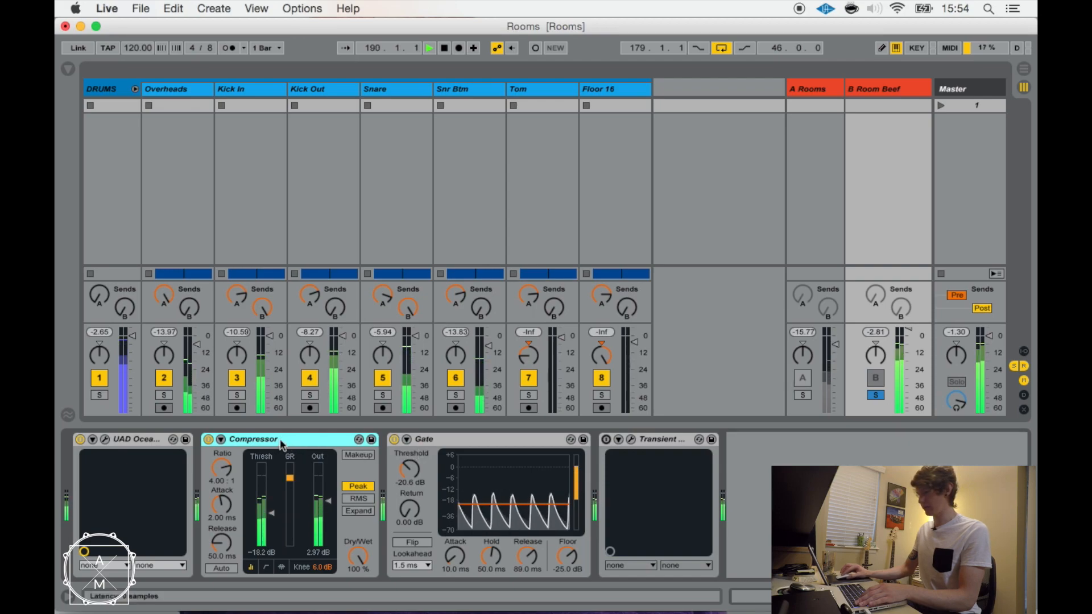
Compare the B Room Beef chain with the Compressor placed after and before the Gate, leaving it before the Gate.
{"action": "left_click_drag", "start_coordinate": [282, 445], "coordinate": [593, 459]}
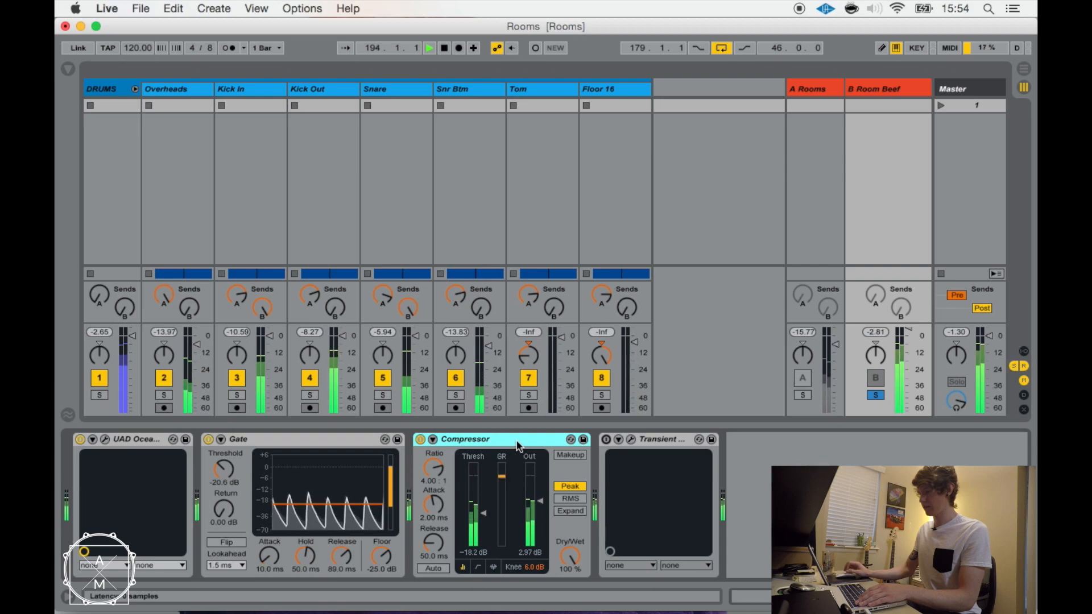
{"action": "left_click_drag", "start_coordinate": [494, 441], "coordinate": [230, 452]}
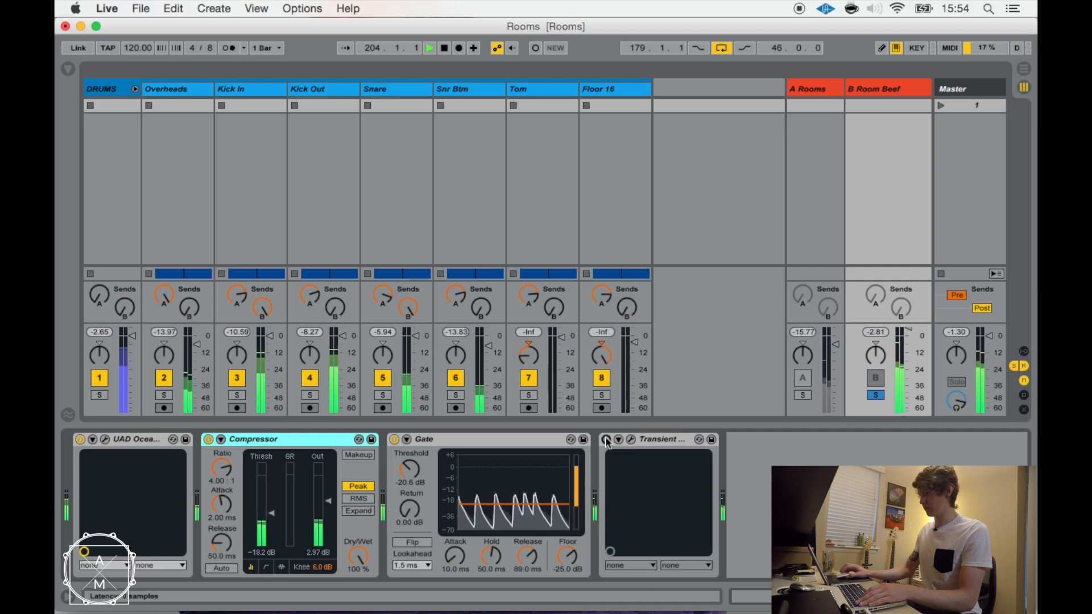
Enable Transient Master on the B Room Beef return, open its controls, and set Attack to -2.0% and Sustain to 93.0%.
{"action": "left_click", "coordinate": [651, 442]}
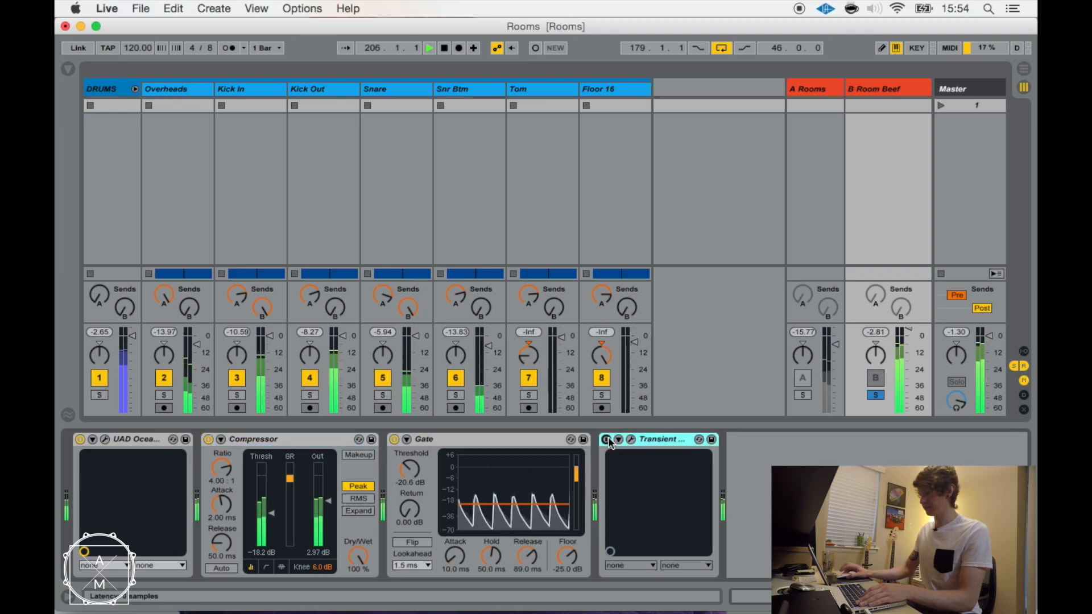
{"action": "left_click", "coordinate": [632, 441]}
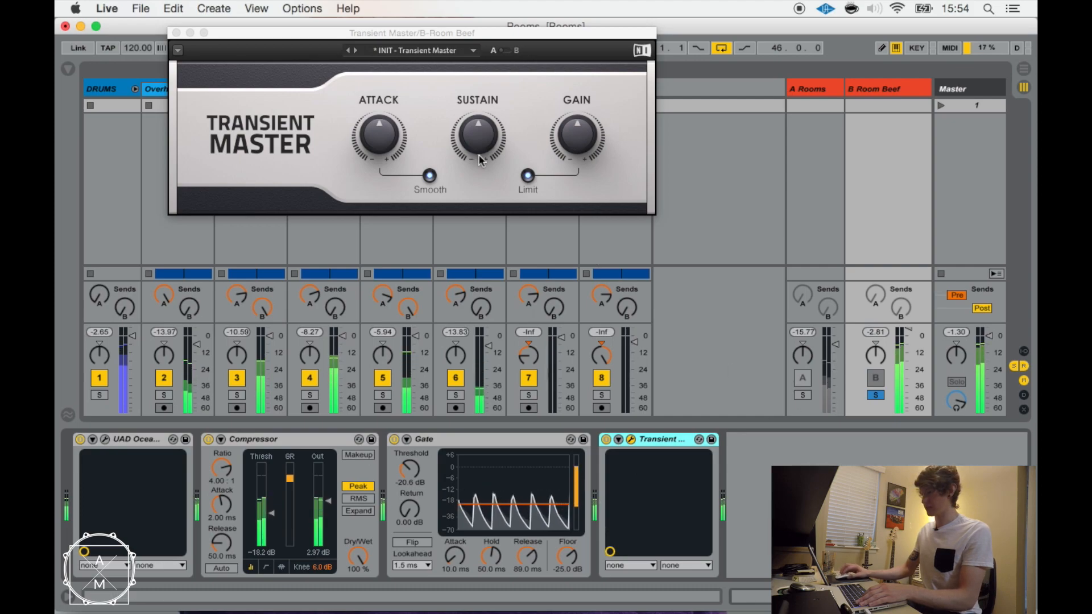
{"action": "mouse_move", "coordinate": [382, 141]}
{"action": "left_click_drag", "start_coordinate": [382, 141], "coordinate": [382, 86]}
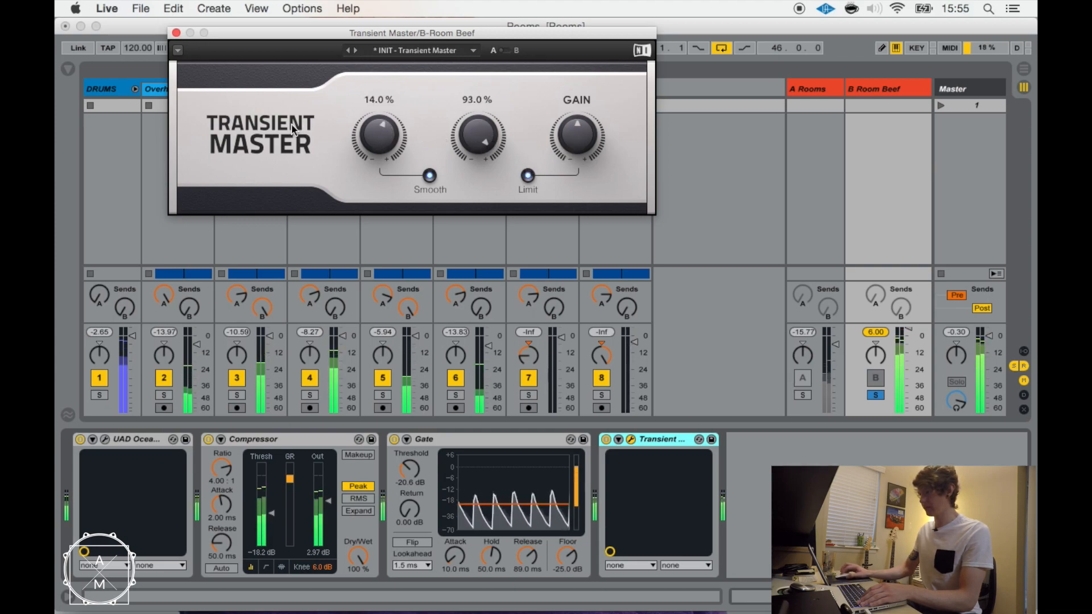
{"action": "left_click_drag", "start_coordinate": [365, 131], "coordinate": [366, 139]}
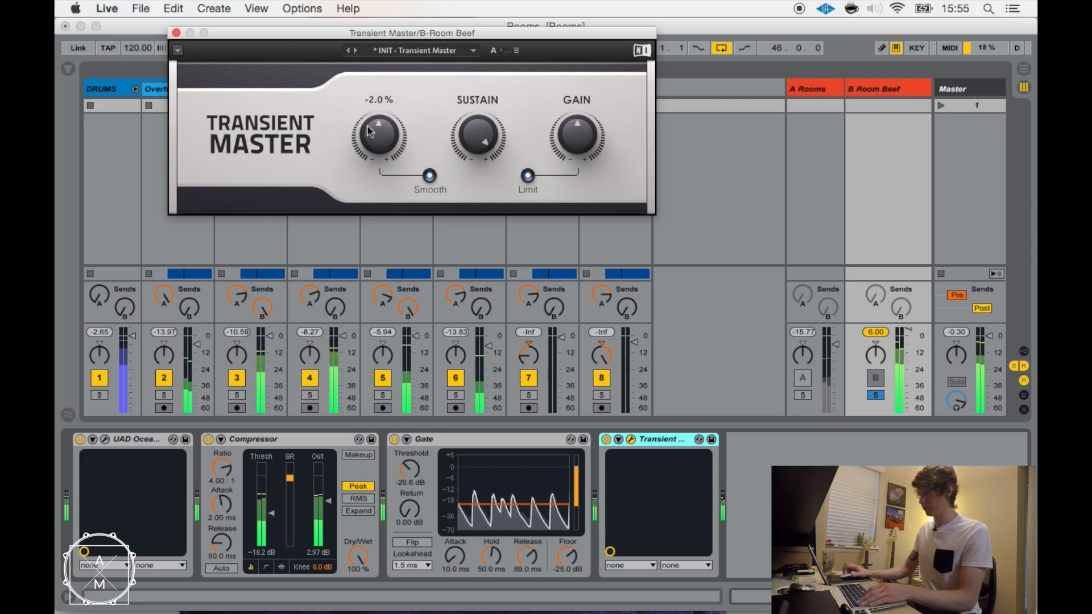
Compare the sound with the Gate off and on, leaving it enabled, and reset Transient Master's Sustain to 0.0%.
{"action": "left_click", "coordinate": [394, 439]}
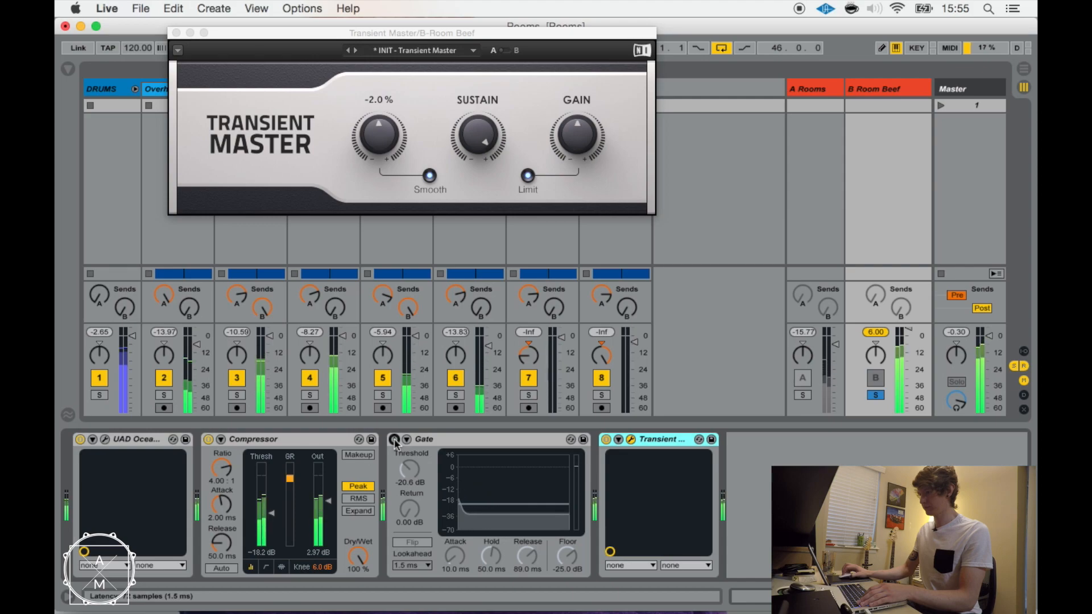
{"action": "left_click", "coordinate": [394, 439]}
{"action": "left_click_drag", "start_coordinate": [477, 135], "coordinate": [478, 165]}
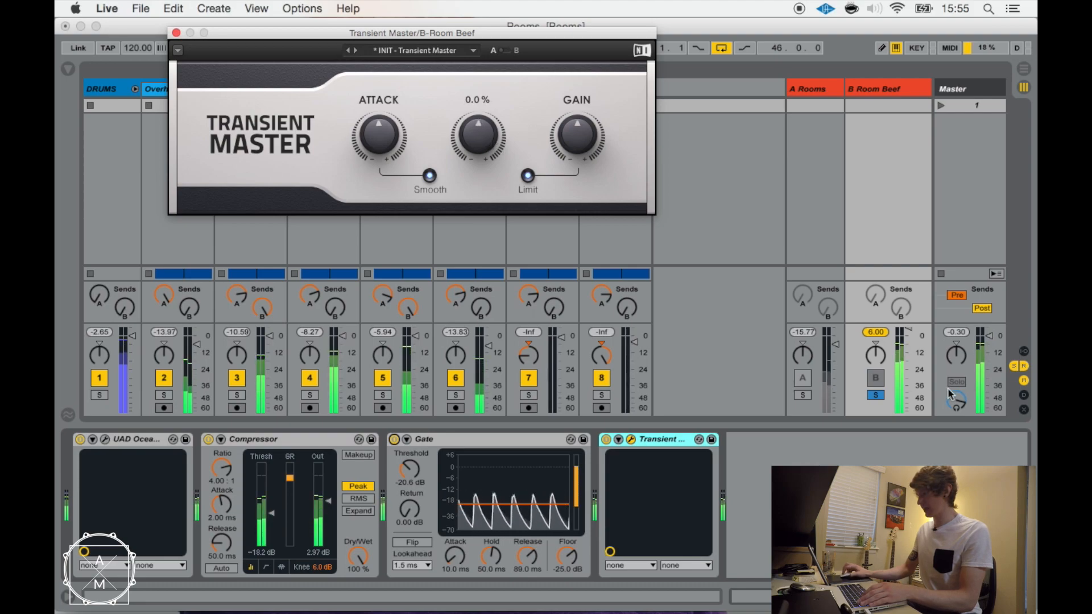
Unsolo the B Room Beef return, lower its volume slightly, and unmute the A Rooms return.
{"action": "left_click", "coordinate": [875, 395]}
{"action": "left_click_drag", "start_coordinate": [908, 330], "coordinate": [907, 336]}
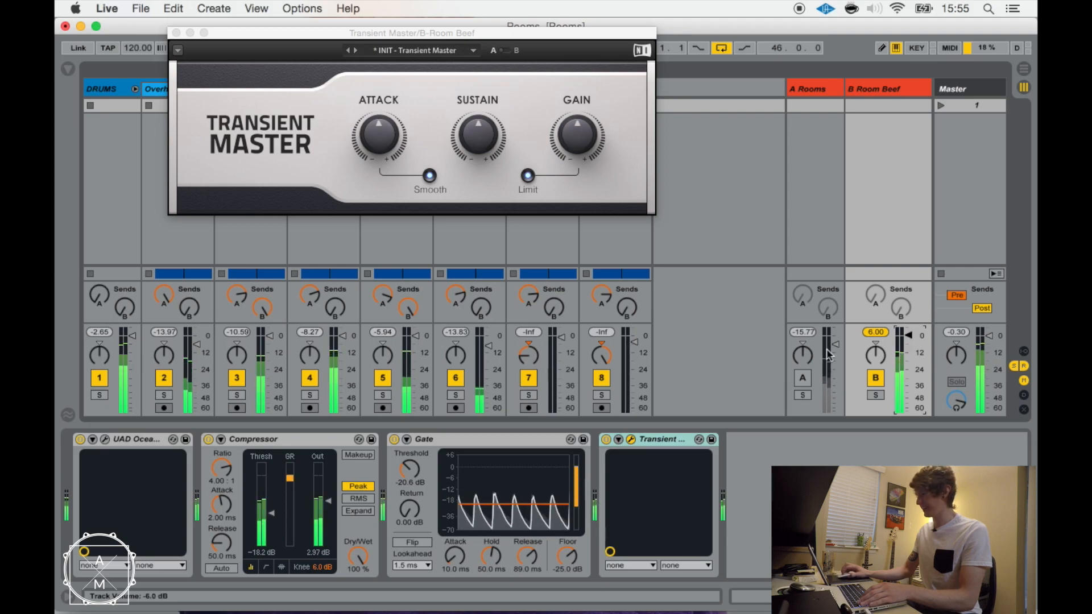
{"action": "left_click", "coordinate": [802, 377]}
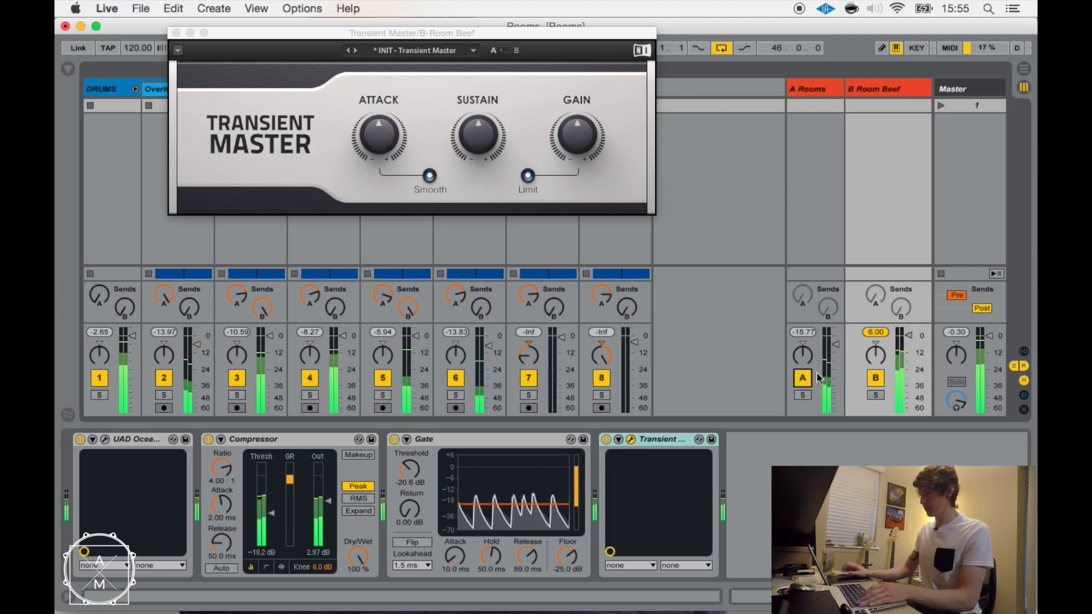
Compare the full drums with the B Room Beef return off and on, and reset its peak level indicator.
{"action": "left_click", "coordinate": [870, 379]}
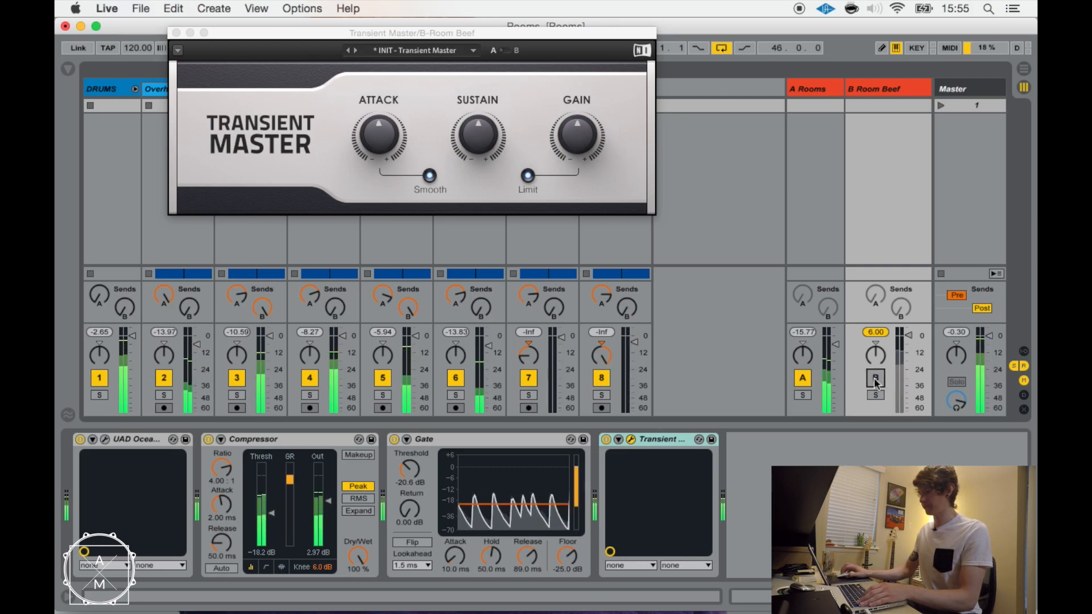
{"action": "left_click", "coordinate": [876, 380]}
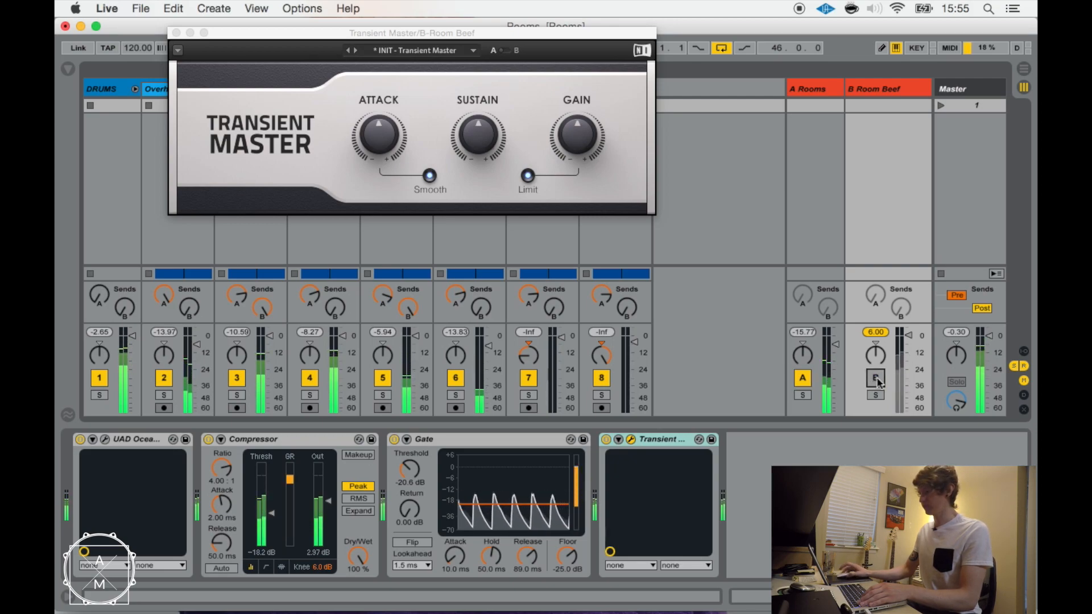
{"action": "left_click", "coordinate": [873, 333]}
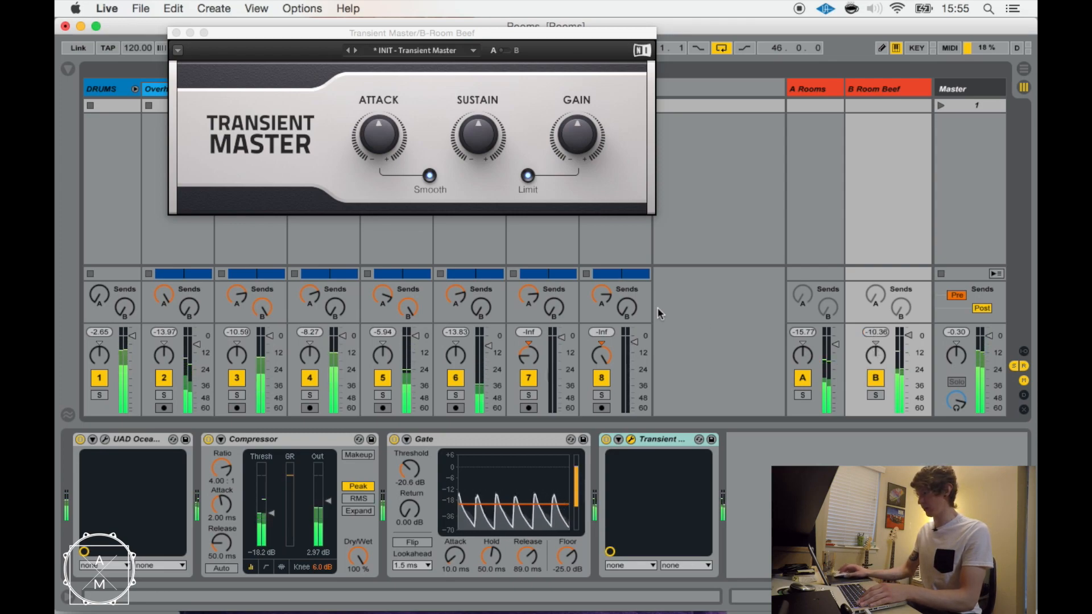
Audition Transient Master's Attack at 65.0%, and settle it at about 16%.
{"action": "mouse_move", "coordinate": [377, 137]}
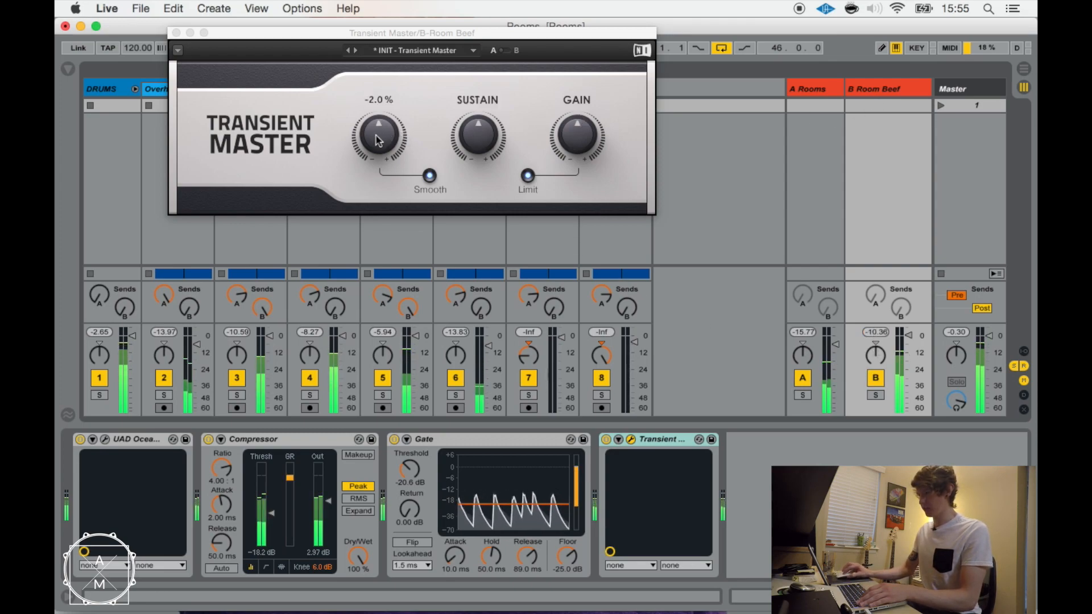
{"action": "left_click_drag", "start_coordinate": [391, 144], "coordinate": [391, 98]}
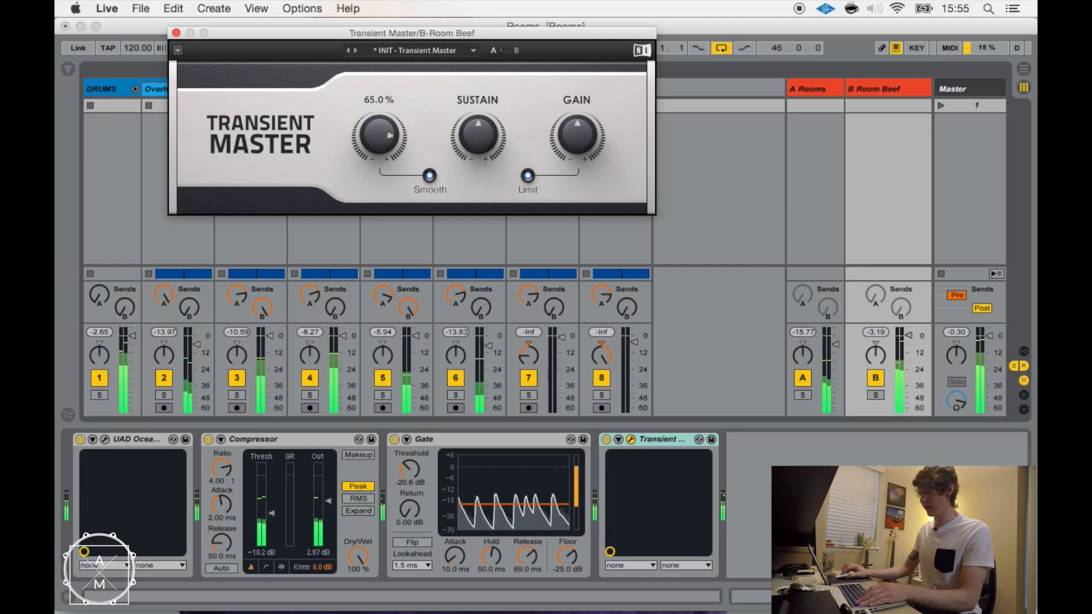
{"action": "left_click_drag", "start_coordinate": [379, 136], "coordinate": [378, 144]}
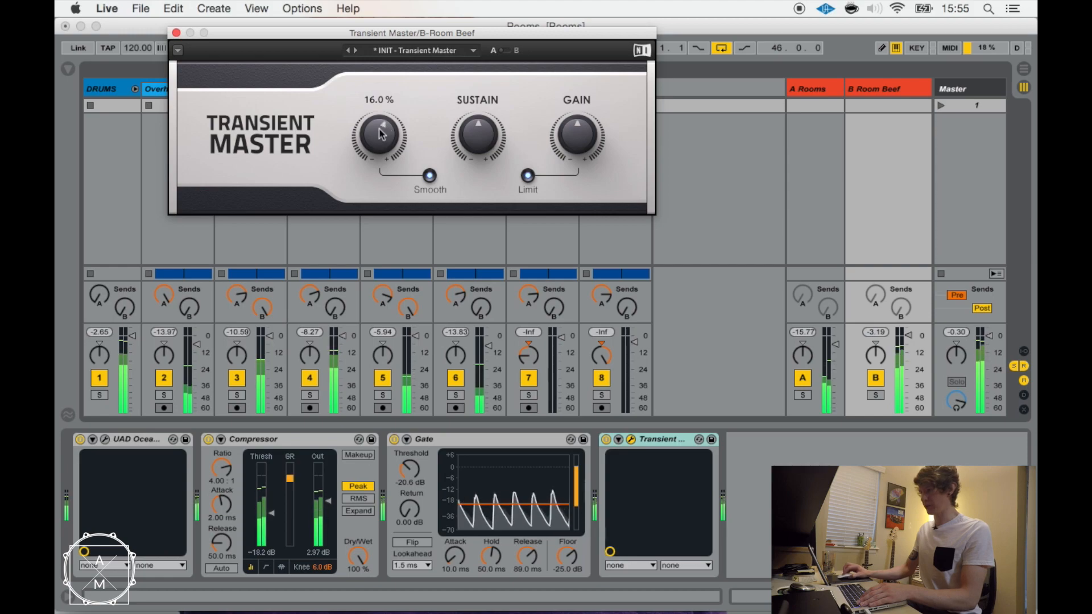
{"action": "left_click_drag", "start_coordinate": [376, 130], "coordinate": [376, 132]}
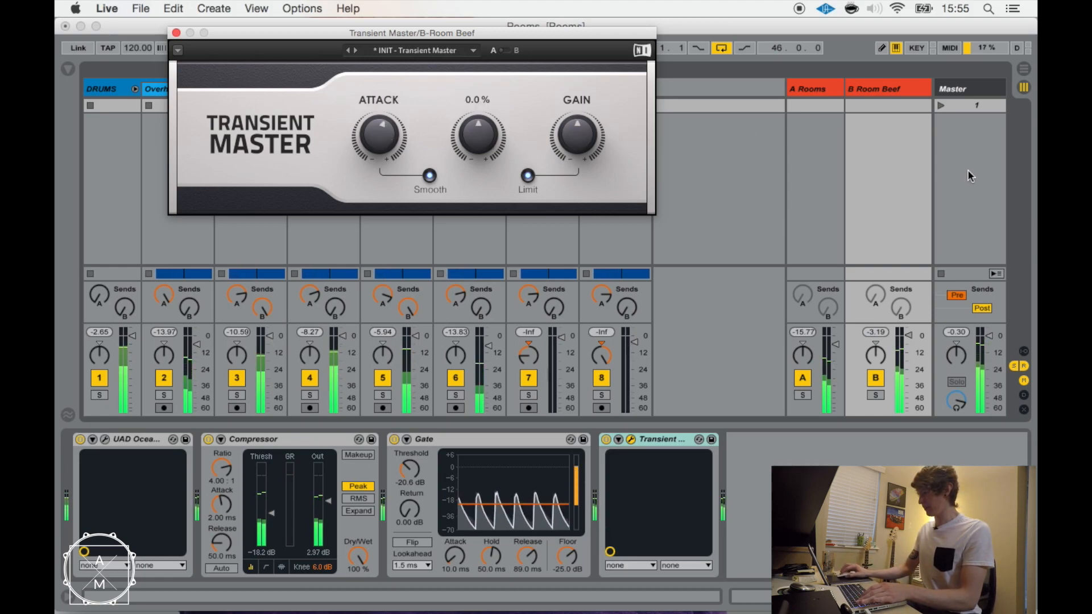
Lower the B Room Beef return to -7.0 dB, compare the drums with it off and on, and raise its volume again.
{"action": "left_click", "coordinate": [908, 334]}
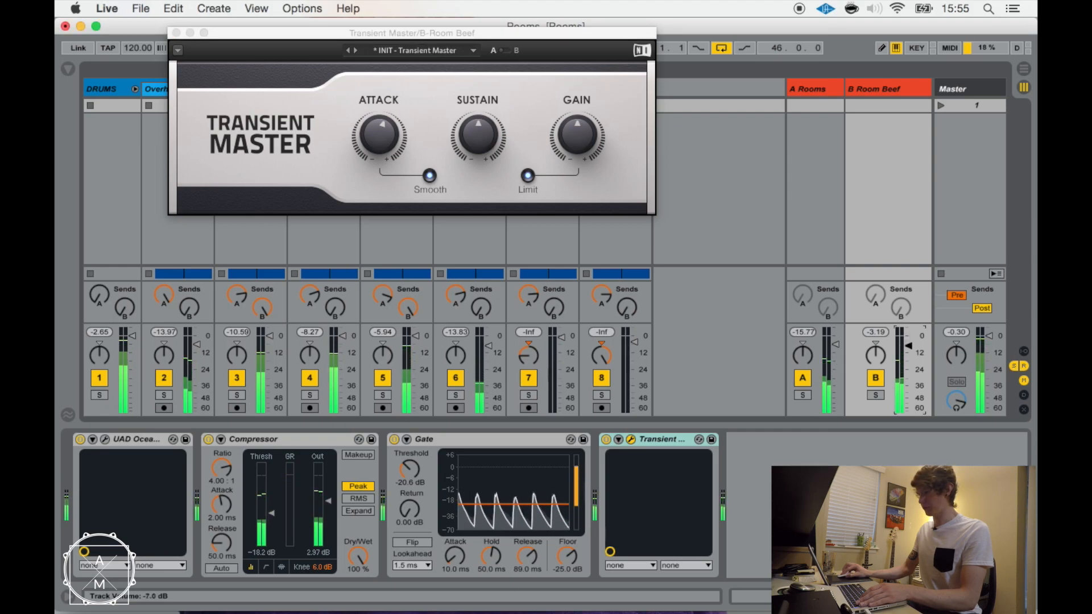
{"action": "left_click", "coordinate": [876, 379]}
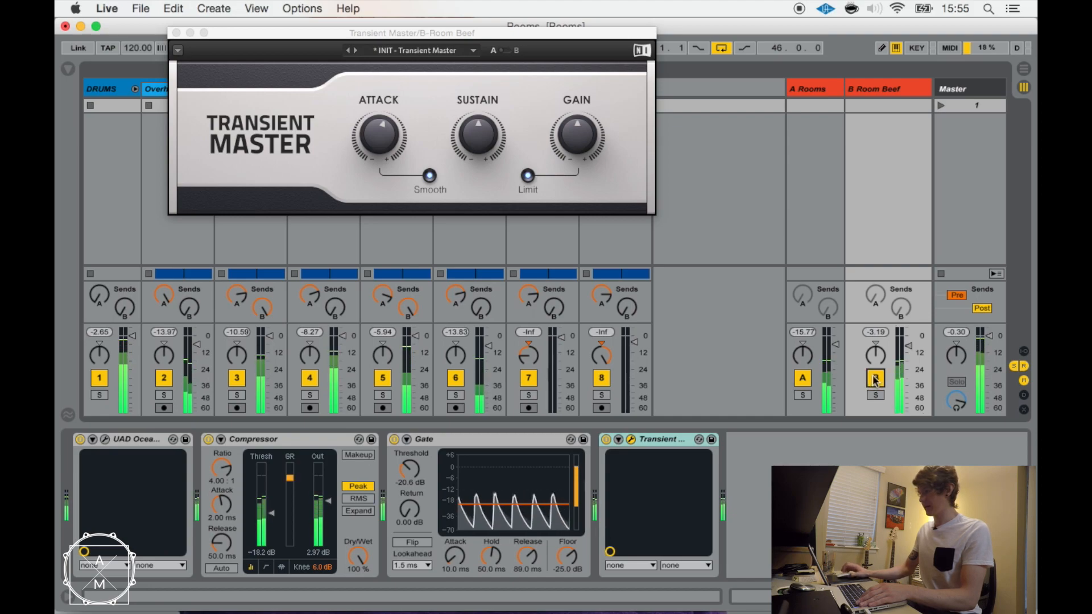
{"action": "left_click_drag", "start_coordinate": [905, 346], "coordinate": [906, 344]}
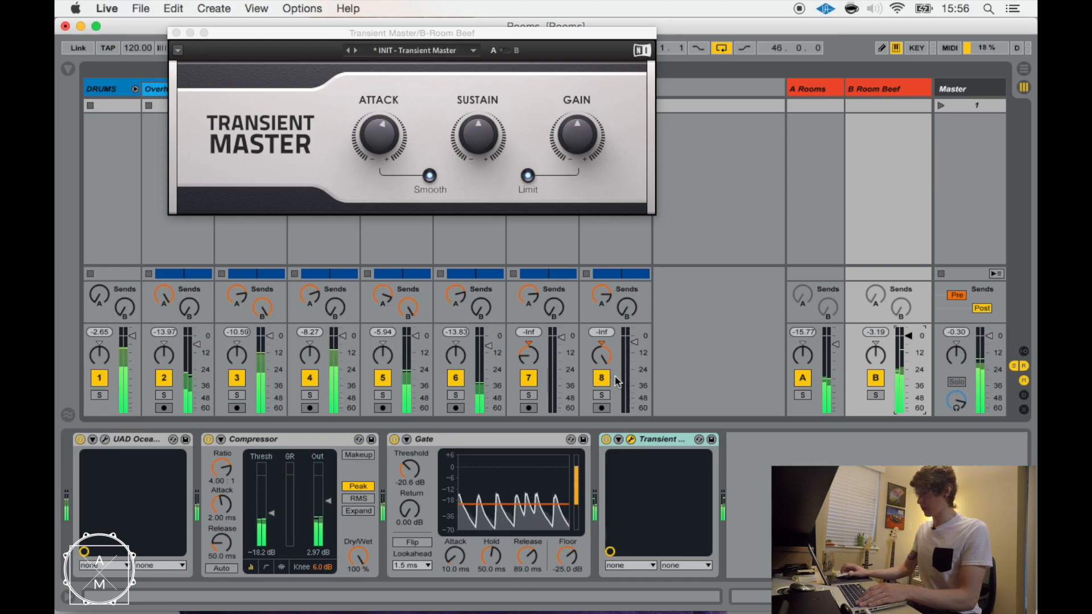
Stop playback, select the UAD Ocean Way device on B Room Beef, and move the Transient Master window lower over the session.
{"action": "left_click_drag", "start_coordinate": [482, 39], "coordinate": [483, 98]}
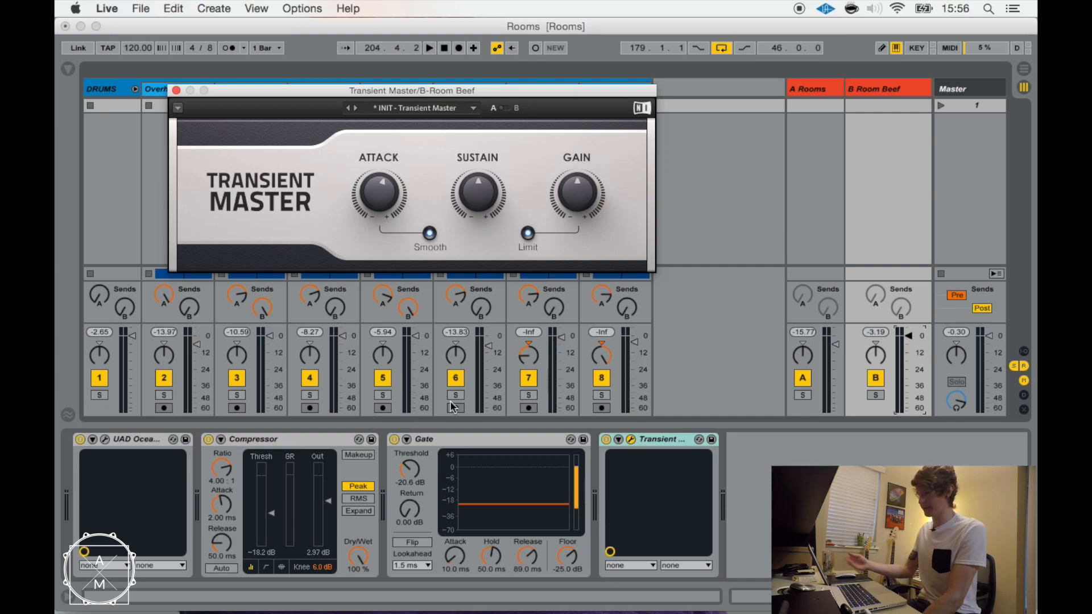
{"action": "left_click", "coordinate": [133, 443]}
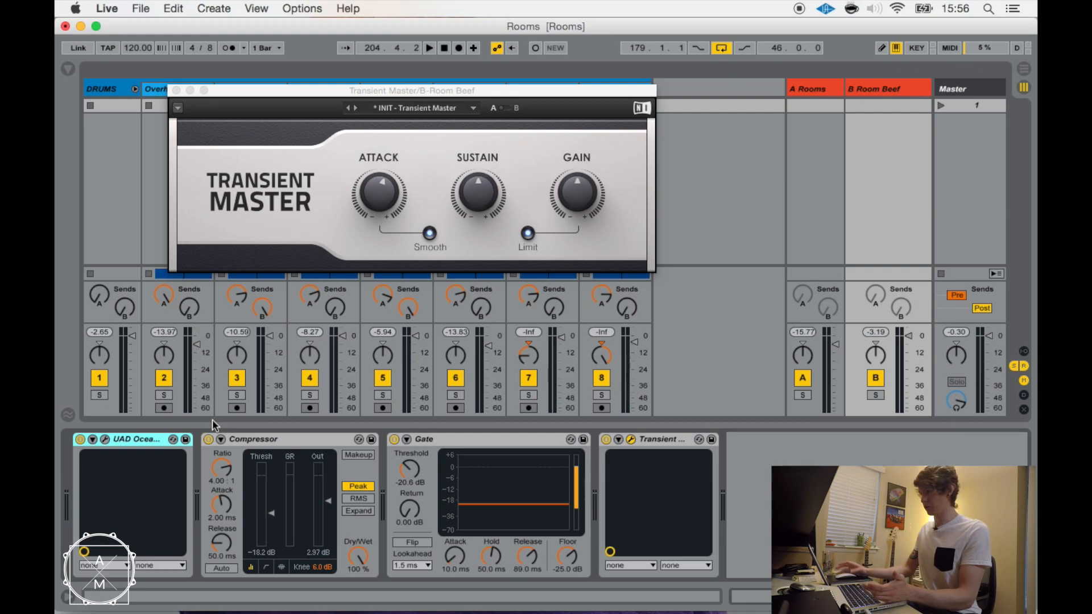
{"action": "left_click_drag", "start_coordinate": [569, 93], "coordinate": [560, 129]}
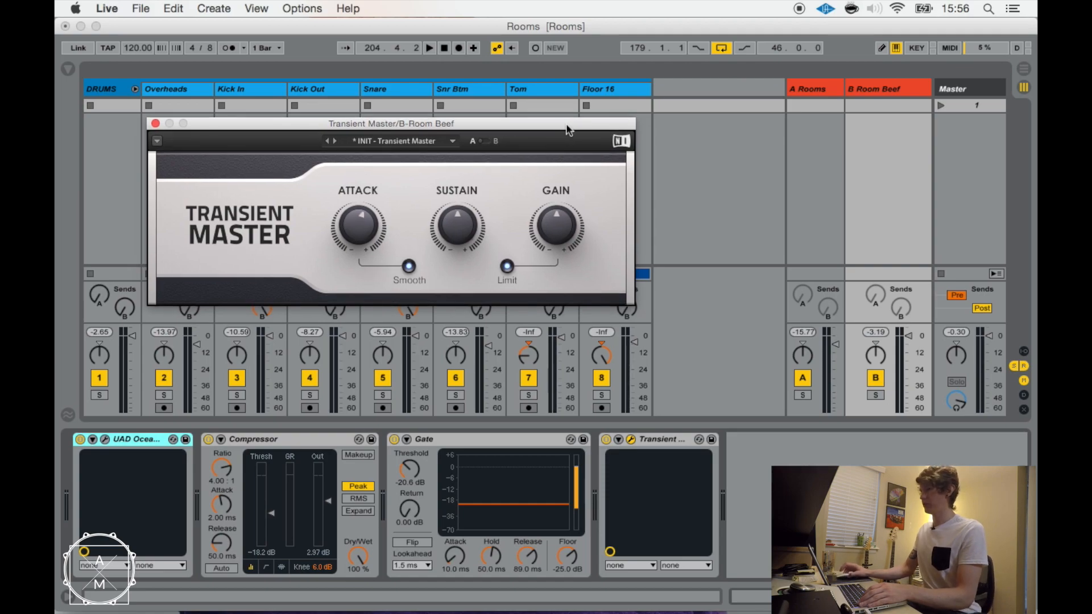